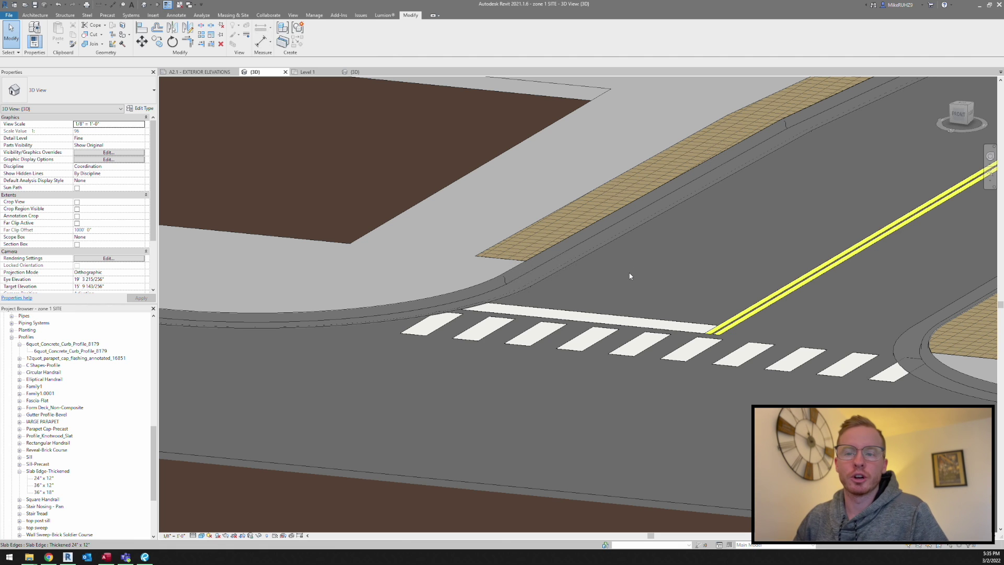
Switch to the Level 1 plan of Project1 and create a new family from the profile template
{"action": "left_click", "coordinate": [316, 74]}
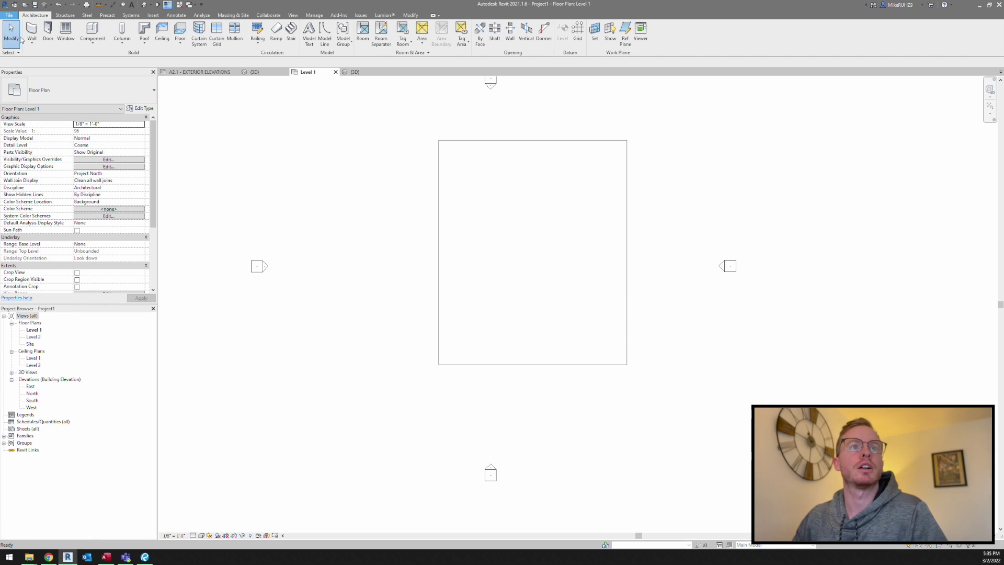
{"action": "left_click", "coordinate": [9, 14]}
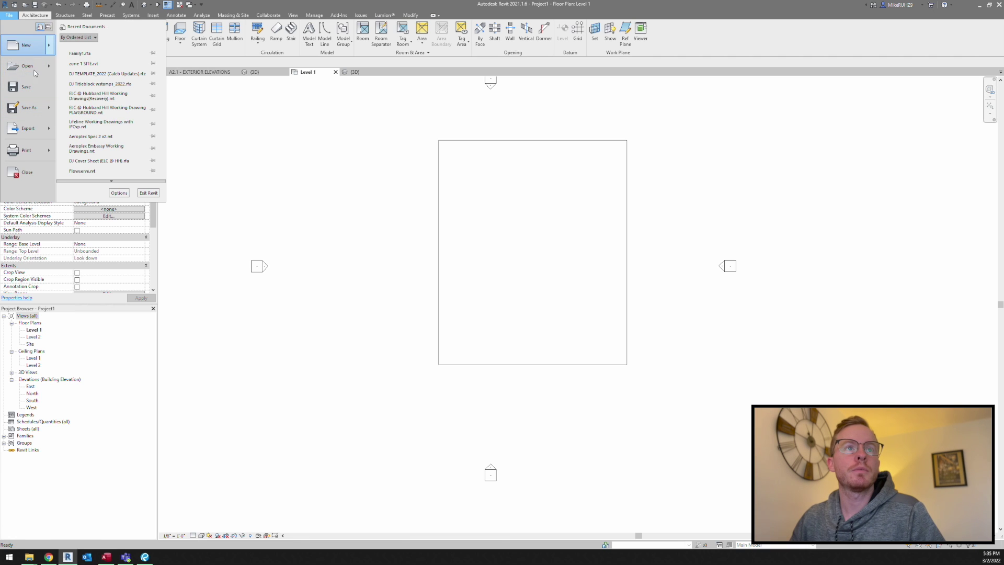
{"action": "mouse_move", "coordinate": [33, 50]}
{"action": "left_click", "coordinate": [102, 66]}
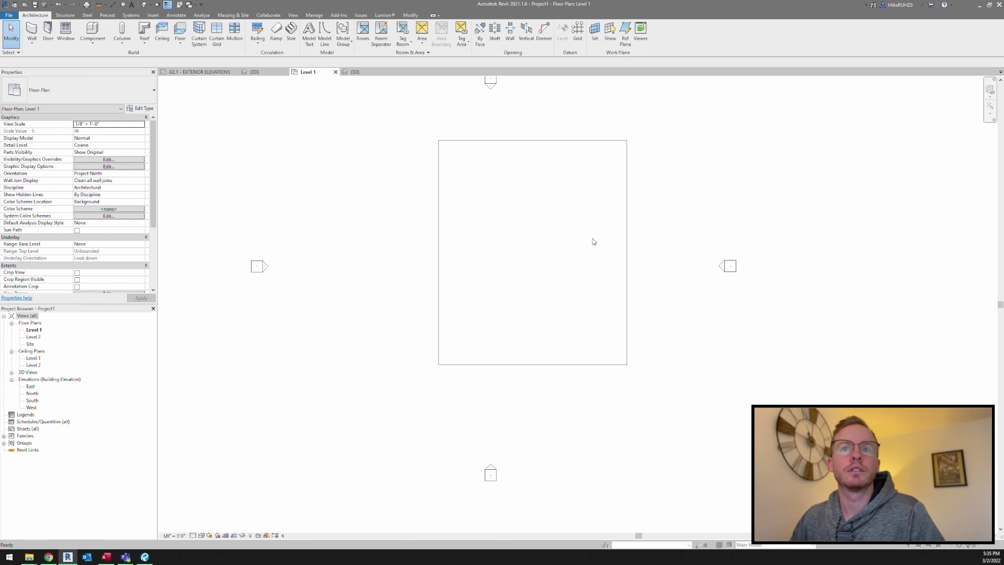
{"action": "double_click", "coordinate": [456, 229]}
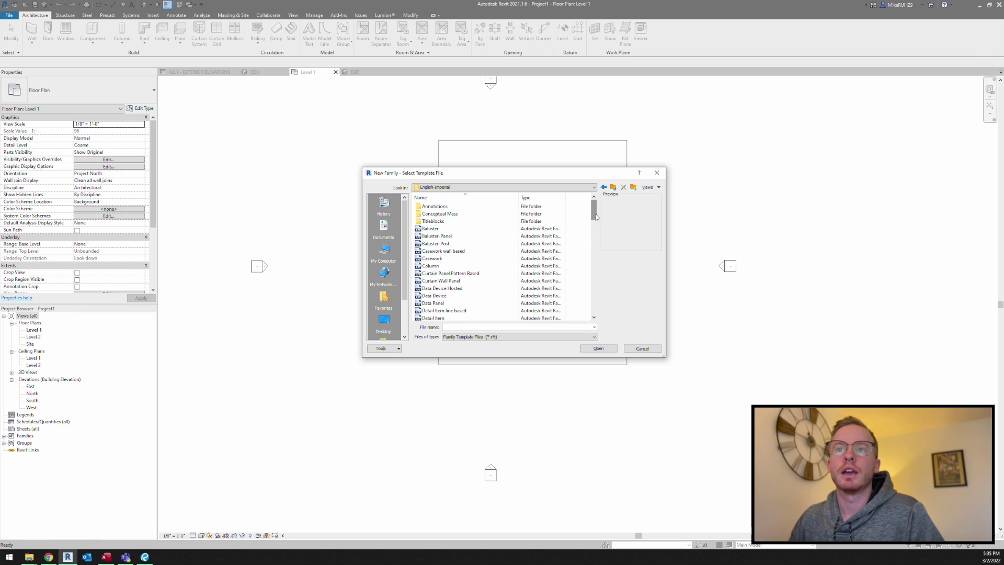
{"action": "left_click_drag", "start_coordinate": [596, 217], "coordinate": [588, 281]}
{"action": "double_click", "coordinate": [446, 260]}
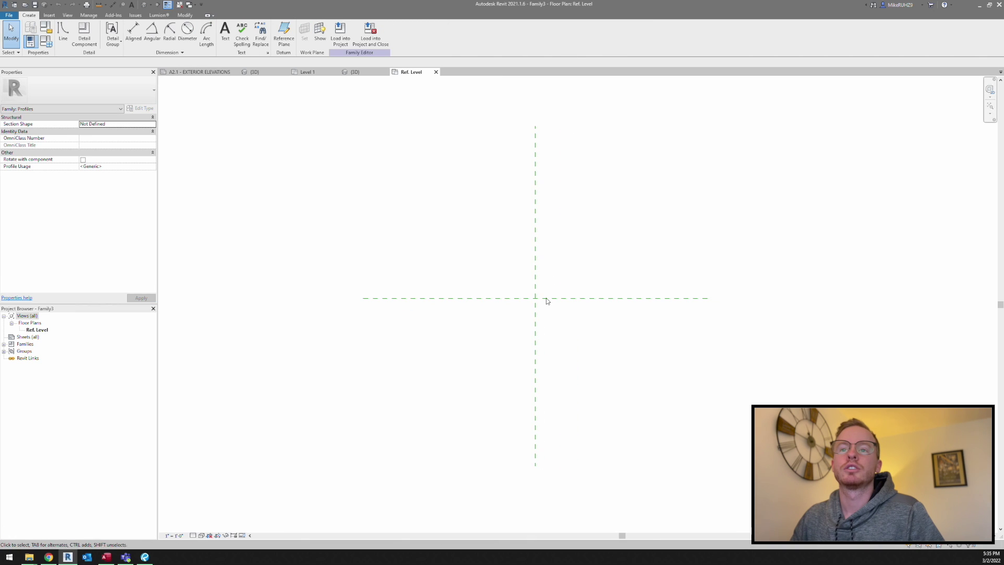
Starting at the reference plane intersection, draw the curb's back edge about 6" up and its top edge about 3 3/4" across
{"action": "scroll", "coordinate": [546, 301], "scroll_direction": "up", "scroll_amount": 4}
{"action": "left_click", "coordinate": [63, 31]}
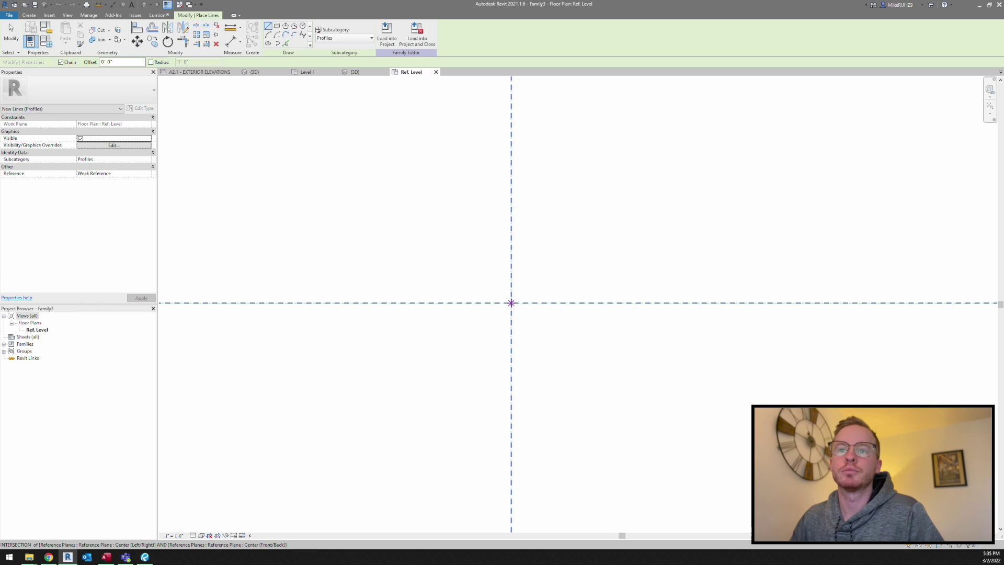
{"action": "left_click", "coordinate": [511, 303]}
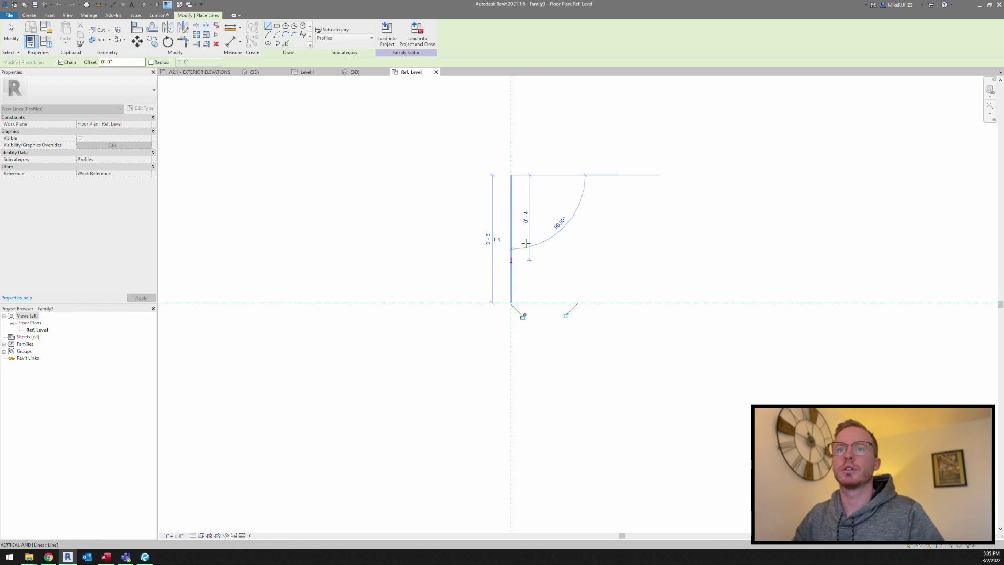
{"action": "left_click", "coordinate": [511, 175]}
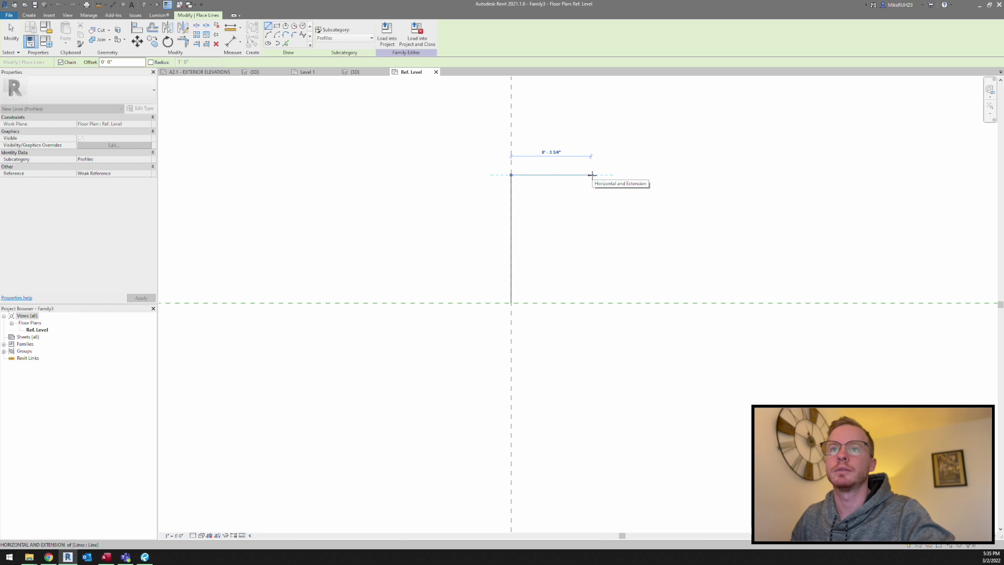
{"action": "left_click", "coordinate": [592, 175]}
Round the curb's top corner with a tangent arc and draw its front face about 5 1/4" down, ending just below the horizontal reference plane
{"action": "left_click", "coordinate": [268, 35]}
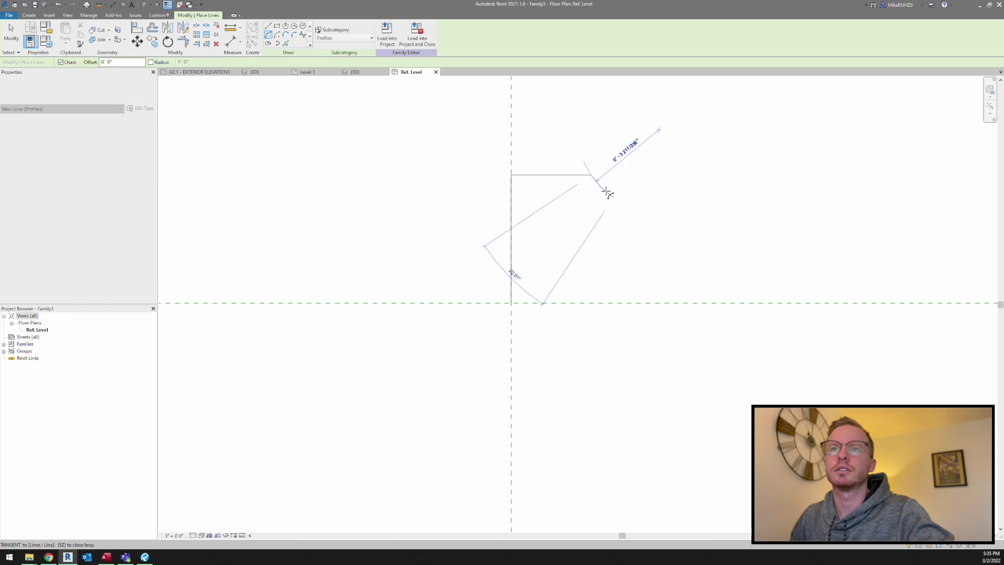
{"action": "left_click", "coordinate": [609, 185]}
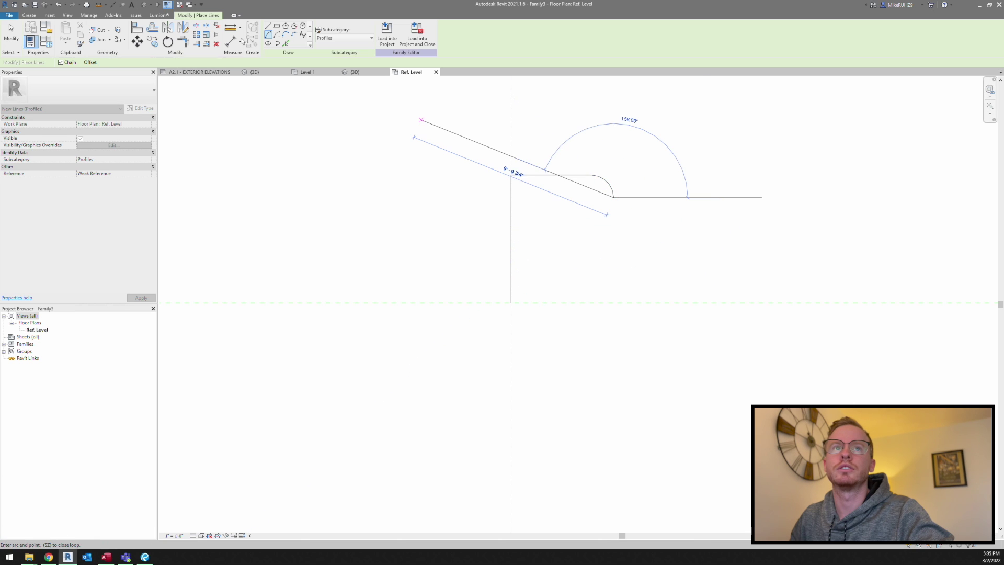
{"action": "left_click", "coordinate": [268, 26]}
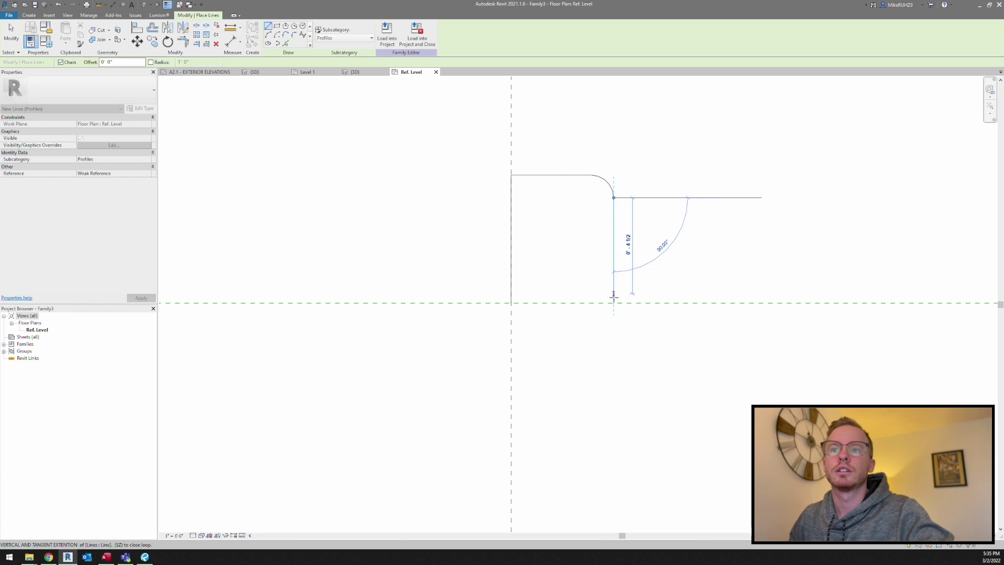
{"action": "left_click", "coordinate": [613, 309]}
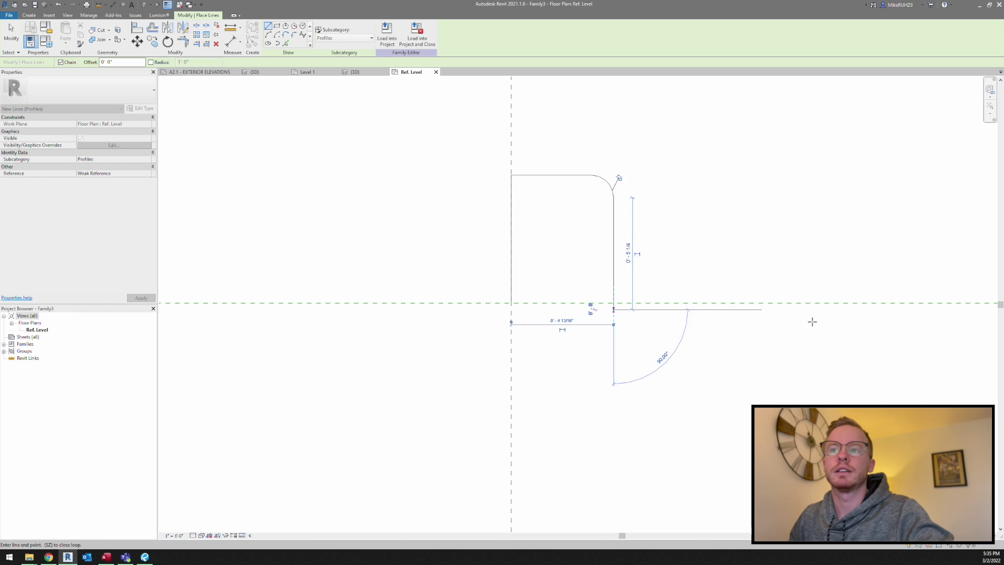
Draw the gutter's gently sloped top about 1' 5 13/16" long, then its outer side, flat base and back edge to close the profile
{"action": "middle_click_drag", "start_coordinate": [811, 321], "coordinate": [581, 304]}
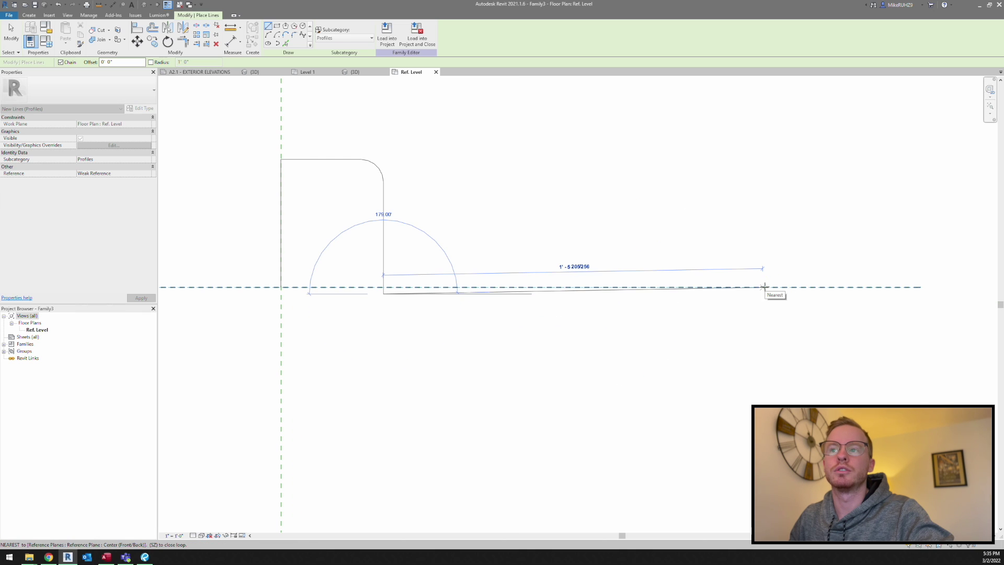
{"action": "left_click", "coordinate": [764, 287]}
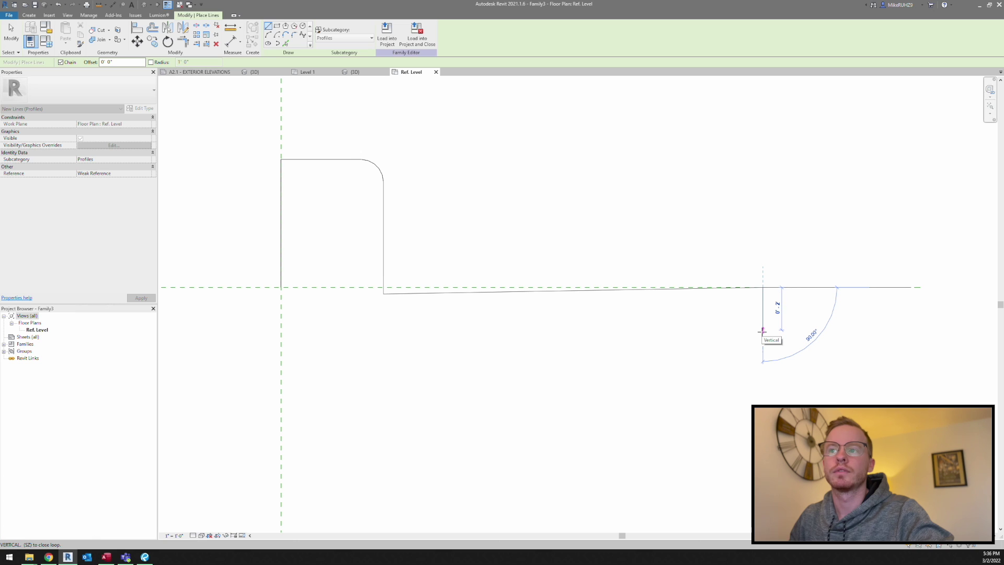
{"action": "left_click", "coordinate": [763, 415]}
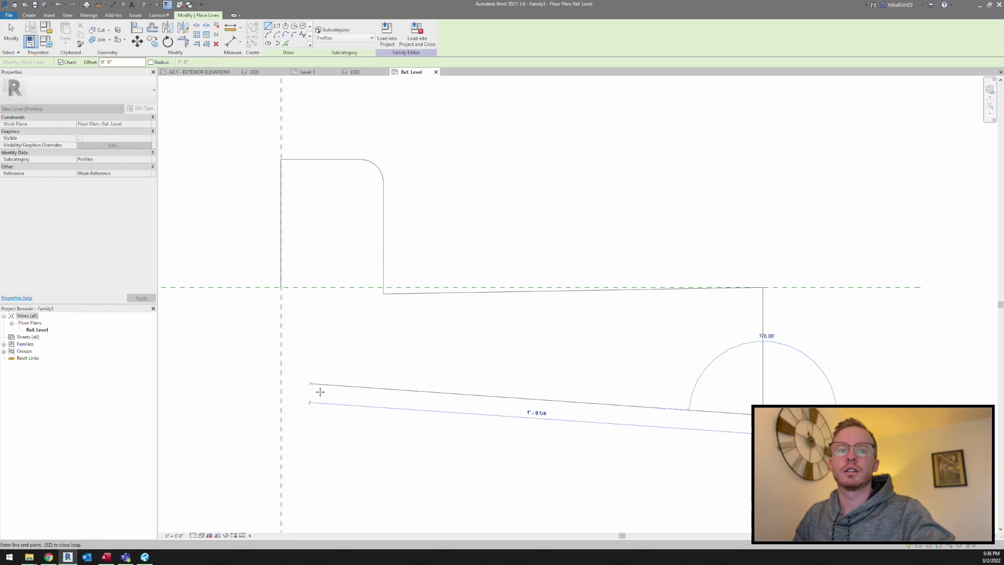
{"action": "left_click", "coordinate": [280, 415]}
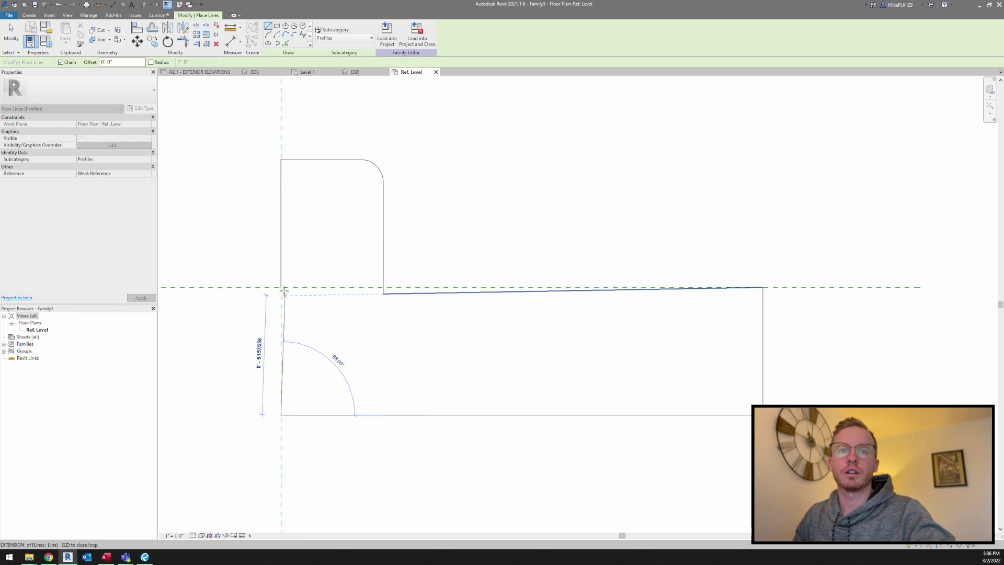
{"action": "left_click", "coordinate": [281, 287]}
{"action": "scroll", "coordinate": [377, 317], "scroll_direction": "down", "scroll_amount": 2}
{"action": "middle_click_drag", "start_coordinate": [459, 335], "coordinate": [547, 353]}
{"action": "scroll", "coordinate": [547, 353], "scroll_direction": "up", "scroll_amount": 1}
{"action": "middle_click_drag", "start_coordinate": [468, 339], "coordinate": [550, 344]}
{"action": "key", "text": "Escape"}
{"action": "middle_click_drag", "start_coordinate": [699, 373], "coordinate": [663, 360]}
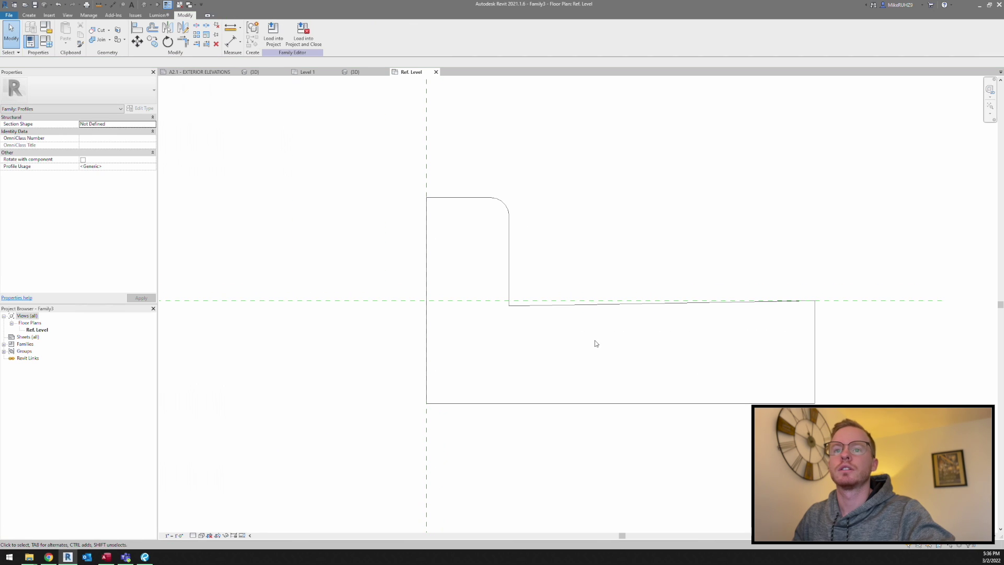
Add a small arc in the inner corner between the curb face and the gutter, and trim the lines to it
{"action": "scroll", "coordinate": [516, 300], "scroll_direction": "up", "scroll_amount": 1}
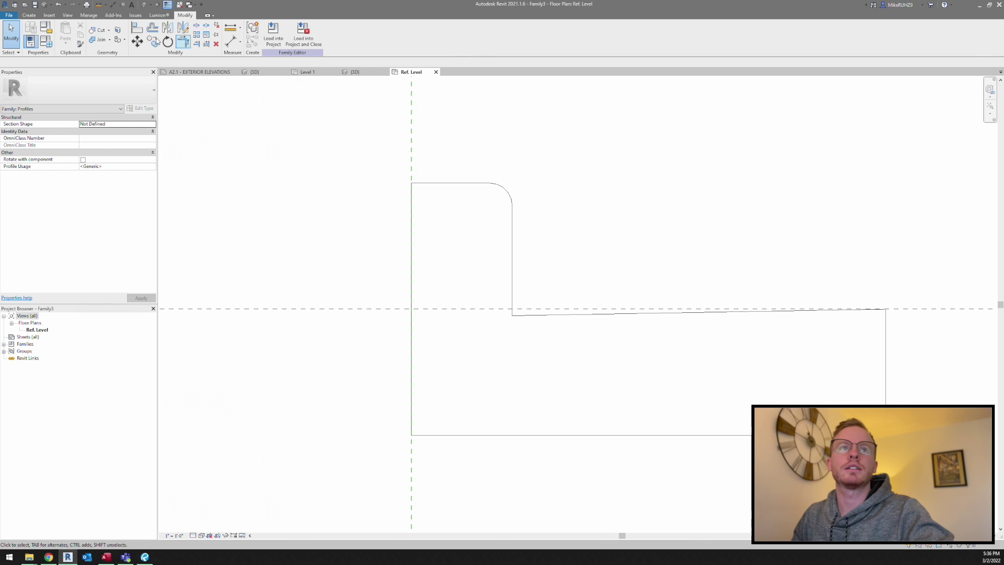
{"action": "left_click", "coordinate": [33, 16]}
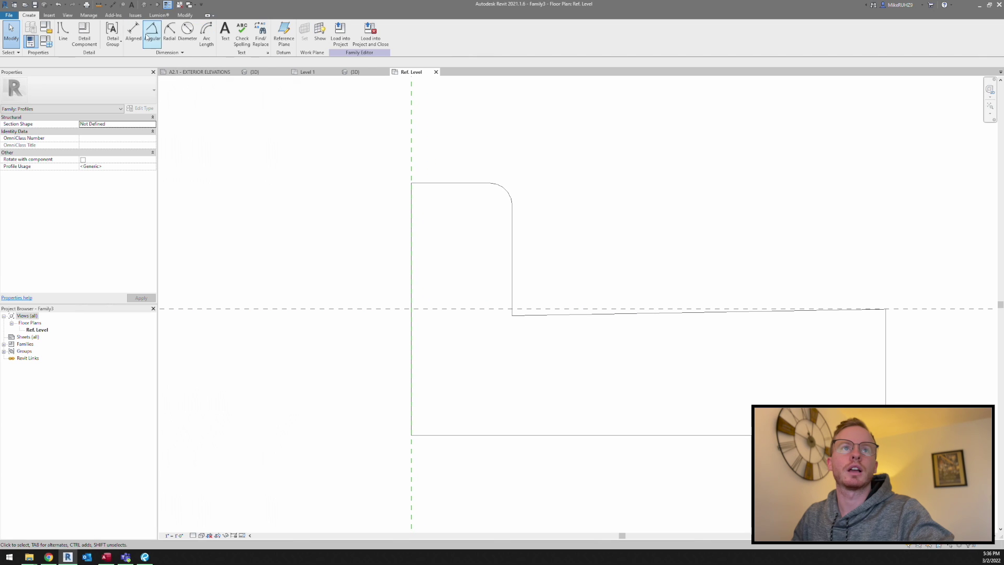
{"action": "left_click", "coordinate": [65, 34]}
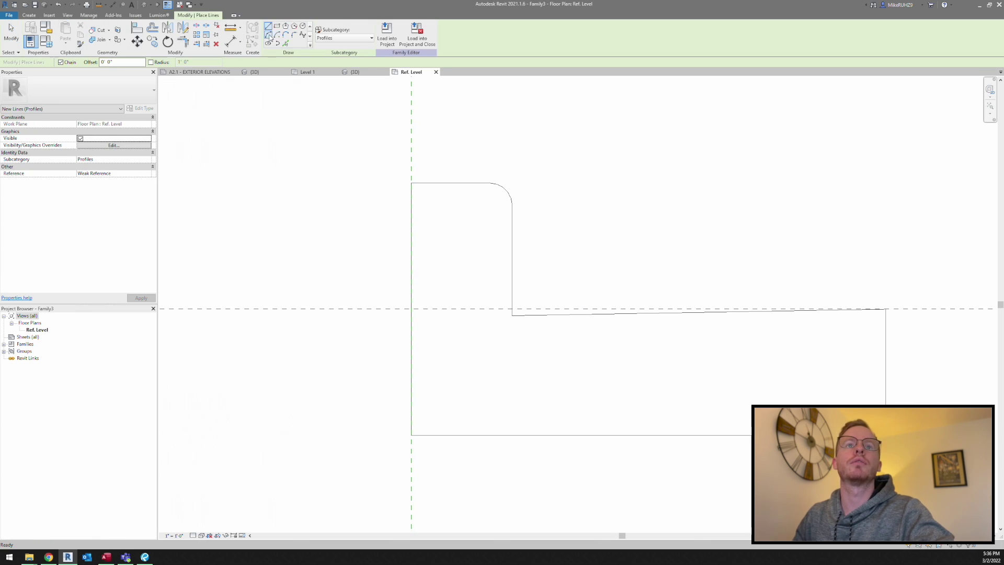
{"action": "left_click", "coordinate": [268, 34]}
{"action": "left_click", "coordinate": [512, 301]}
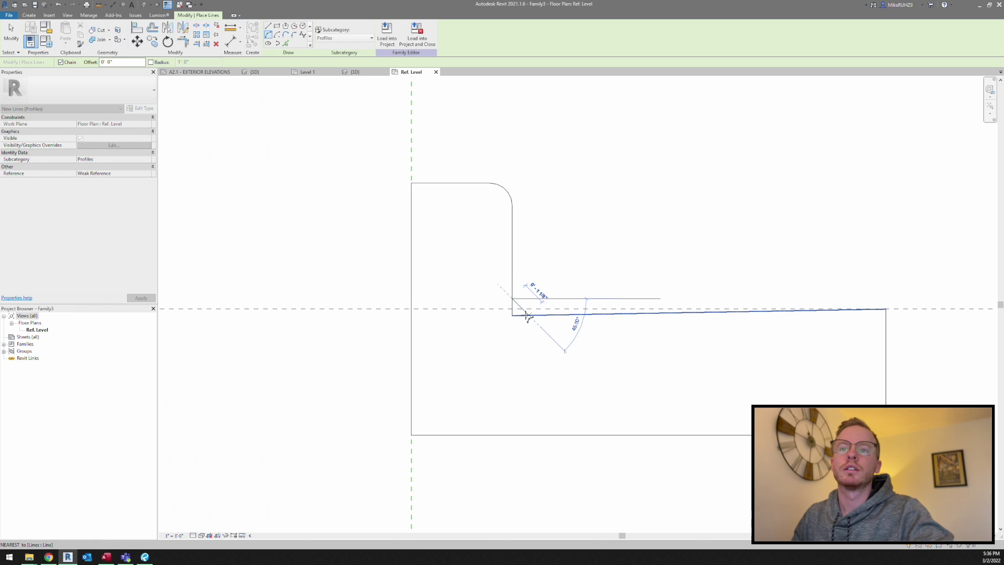
{"action": "scroll", "coordinate": [520, 312], "scroll_direction": "up", "scroll_amount": 1}
{"action": "left_click", "coordinate": [521, 315]}
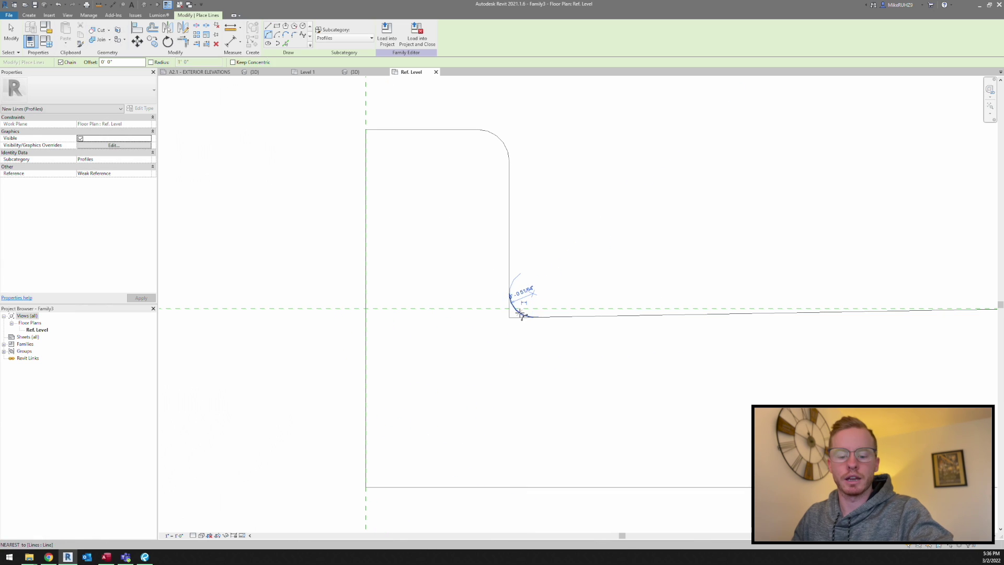
{"action": "key", "text": "Escape"}
{"action": "key", "text": "Escape"}
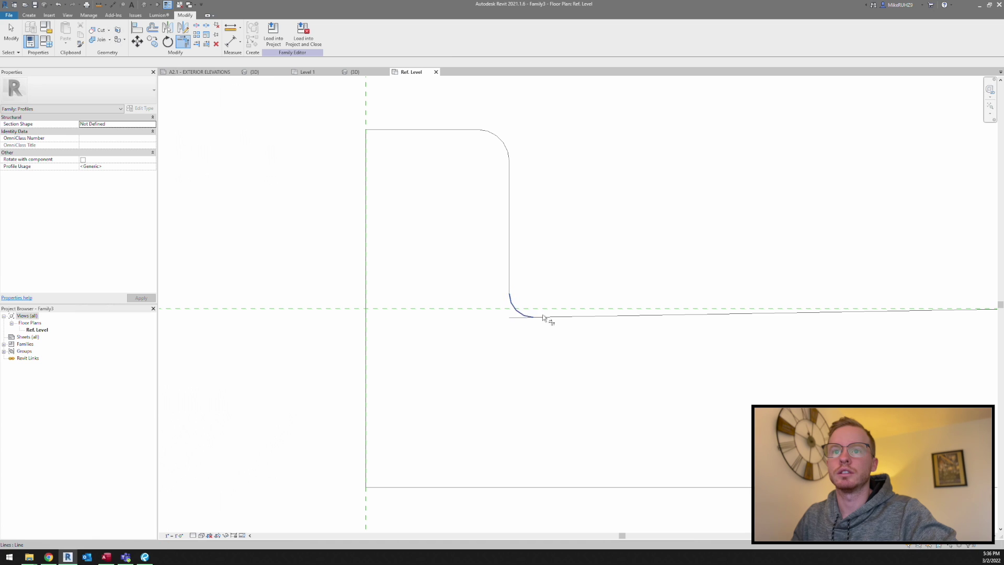
{"action": "scroll", "coordinate": [560, 298], "scroll_direction": "down", "scroll_amount": 3}
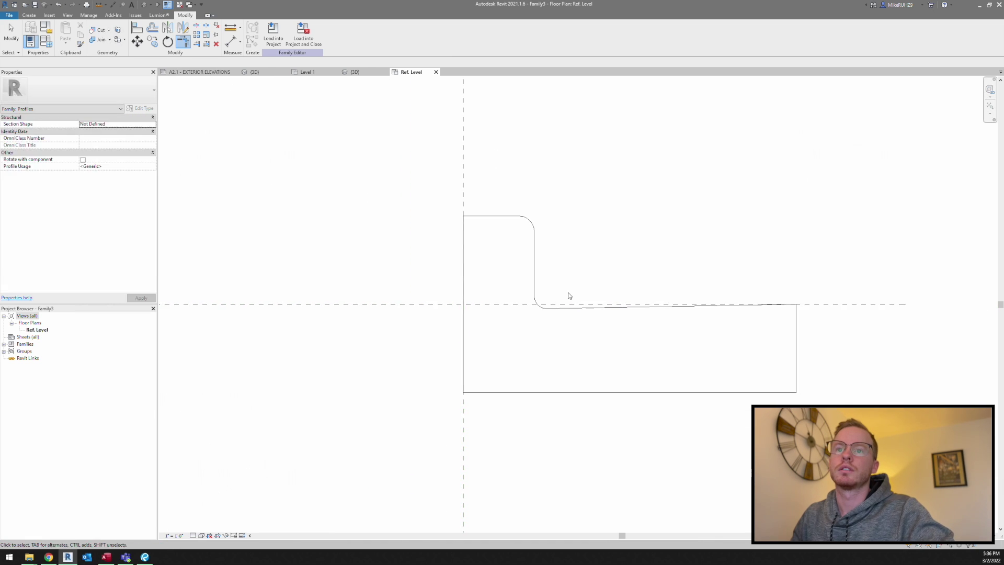
Load the curb profile family into Project1 and close it, saving its changes
{"action": "left_click", "coordinate": [303, 33]}
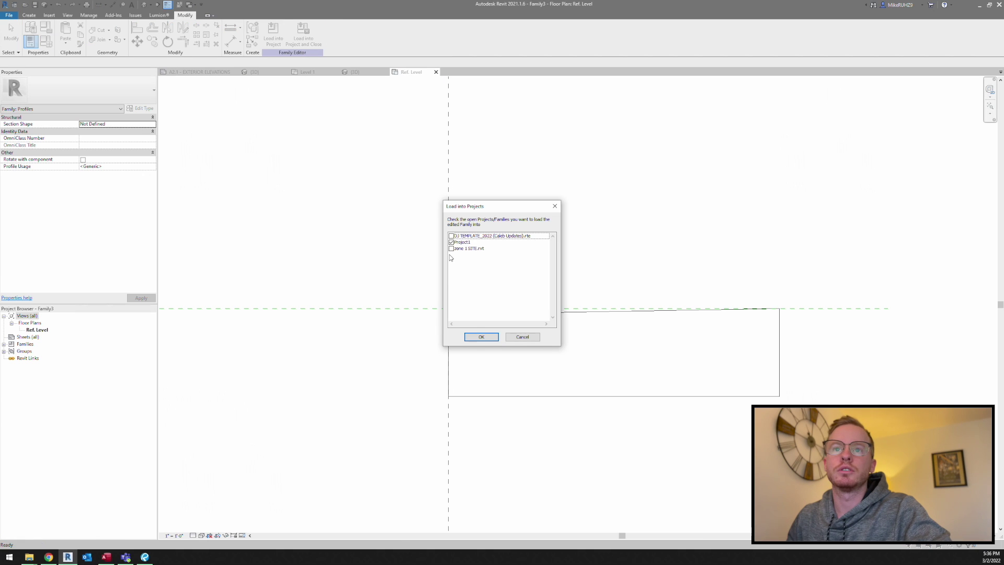
{"action": "left_click", "coordinate": [478, 336]}
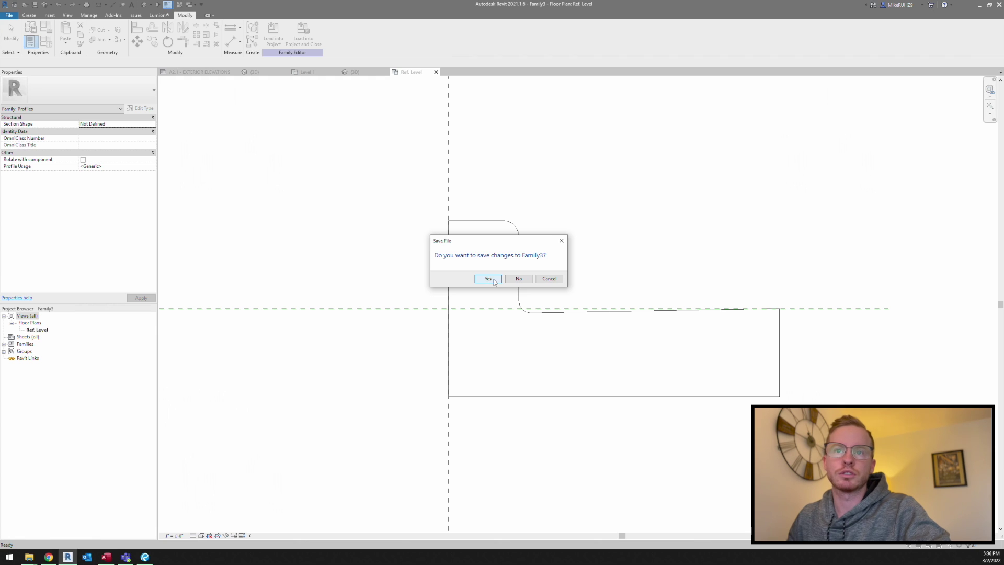
{"action": "left_click", "coordinate": [488, 279]}
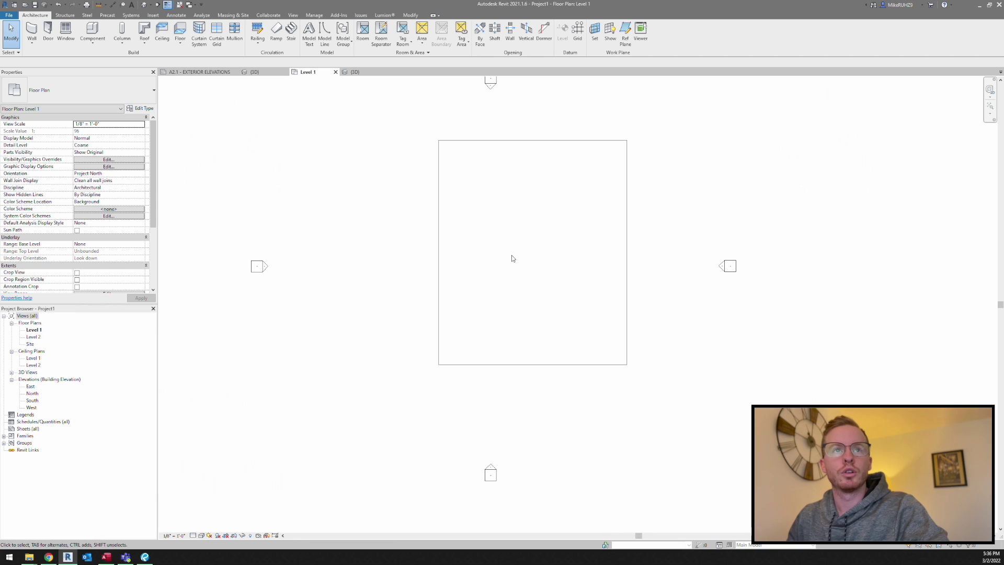
Set the structure layer thickness of the Level 1 floor's Generic - 12" type to 4"
{"action": "left_click", "coordinate": [228, 15]}
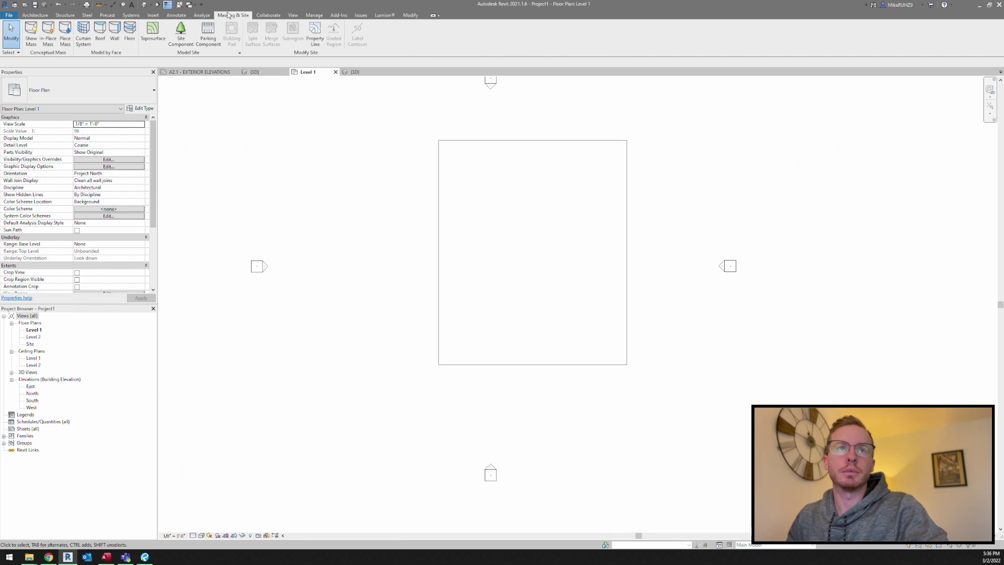
{"action": "left_click", "coordinate": [438, 280]}
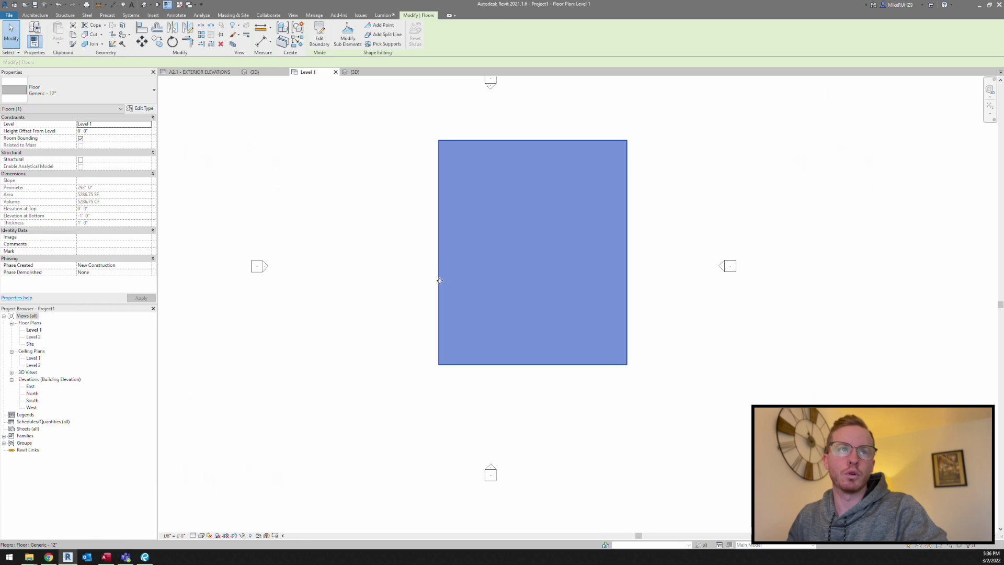
{"action": "middle_click_drag", "start_coordinate": [457, 279], "coordinate": [417, 278]}
{"action": "left_click", "coordinate": [68, 91]}
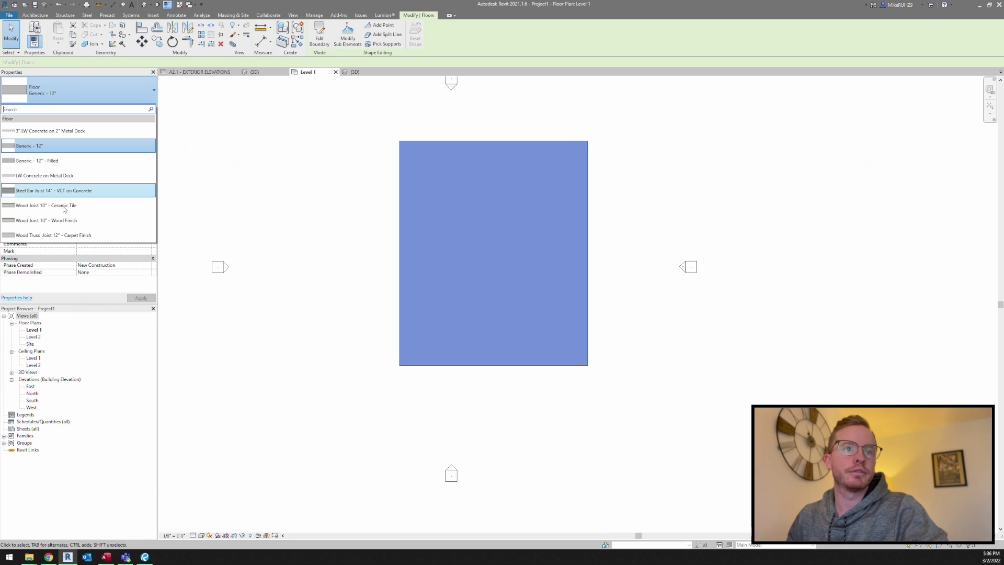
{"action": "left_click", "coordinate": [42, 145]}
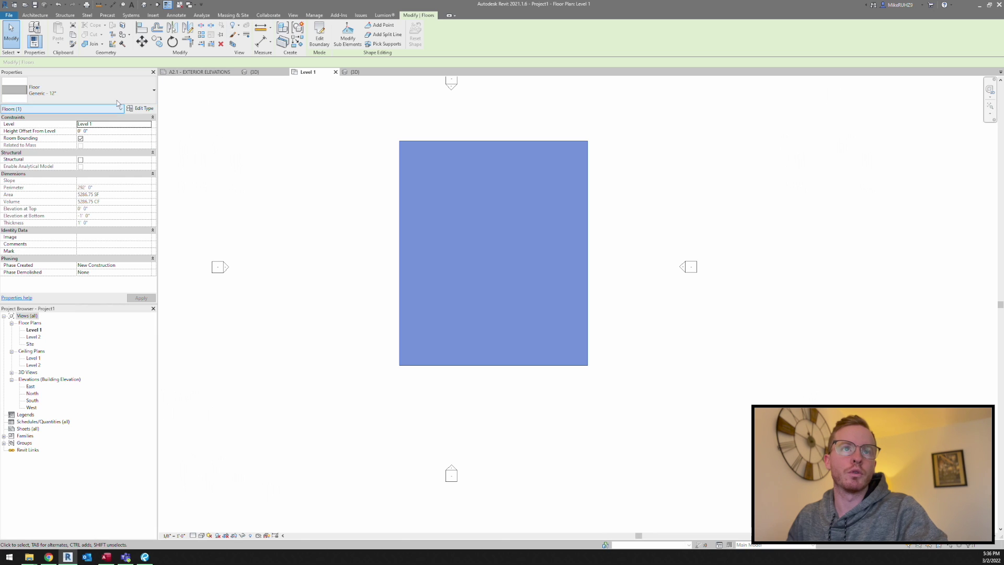
{"action": "left_click", "coordinate": [140, 108]}
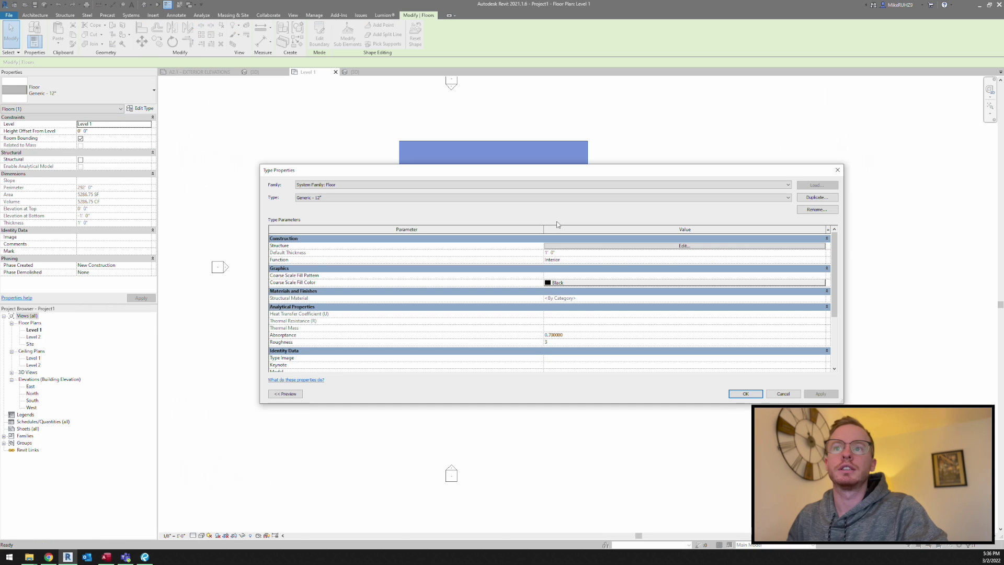
{"action": "left_click", "coordinate": [637, 246]}
{"action": "left_click", "coordinate": [542, 247]}
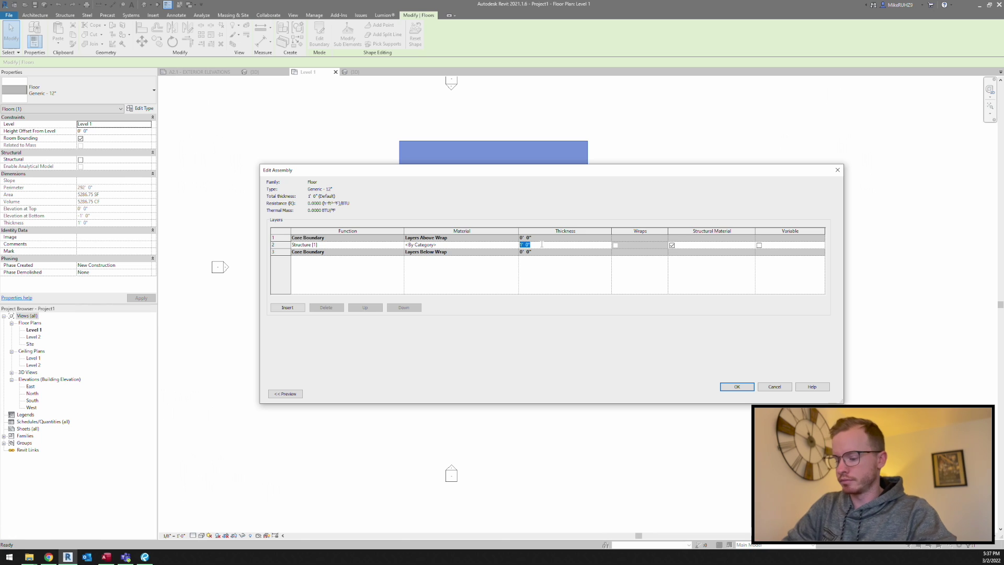
{"action": "type", "text": "4"}
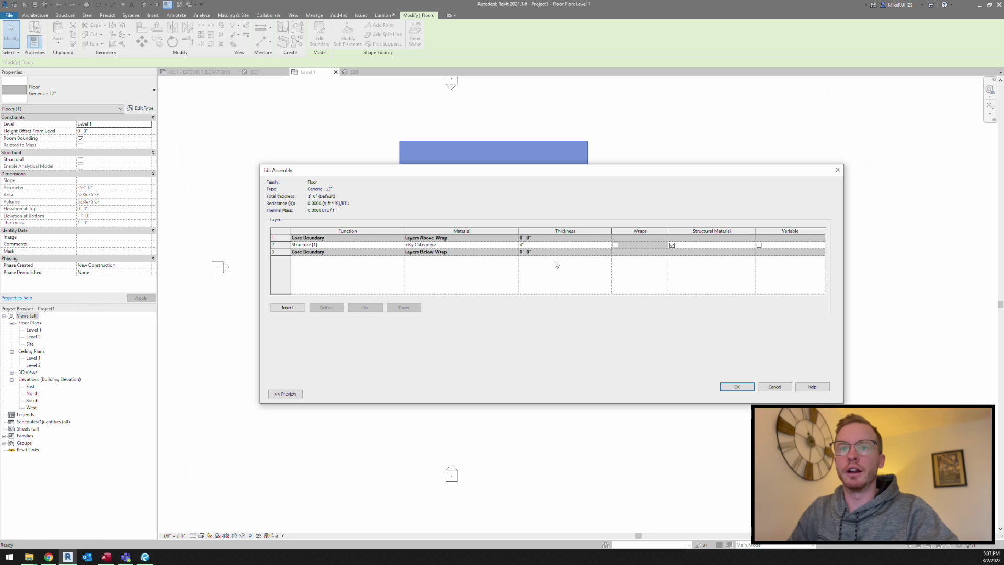
{"action": "left_click", "coordinate": [747, 387]}
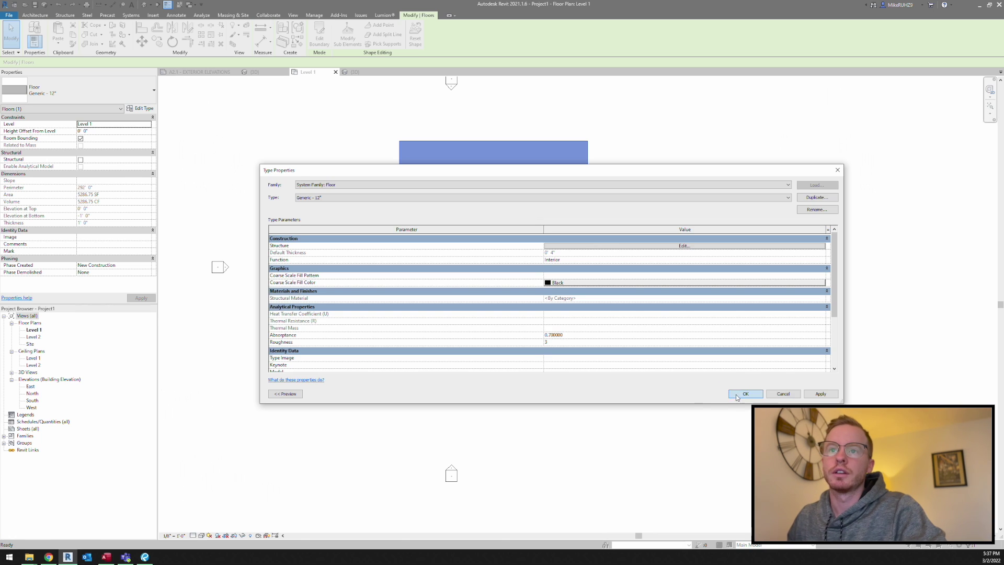
{"action": "left_click", "coordinate": [736, 397]}
{"action": "left_click", "coordinate": [699, 318]}
Switch to the 3D view, start the Slab Edge command for floors and open the type properties of Thickened 24" x 12"
{"action": "left_click", "coordinate": [145, 4]}
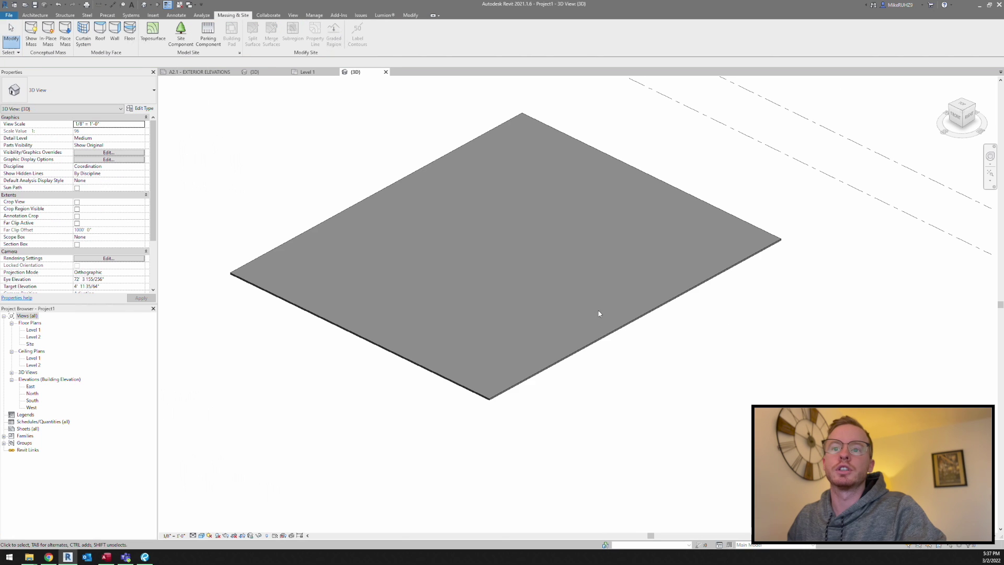
{"action": "scroll", "coordinate": [510, 387], "scroll_direction": "up", "scroll_amount": 5}
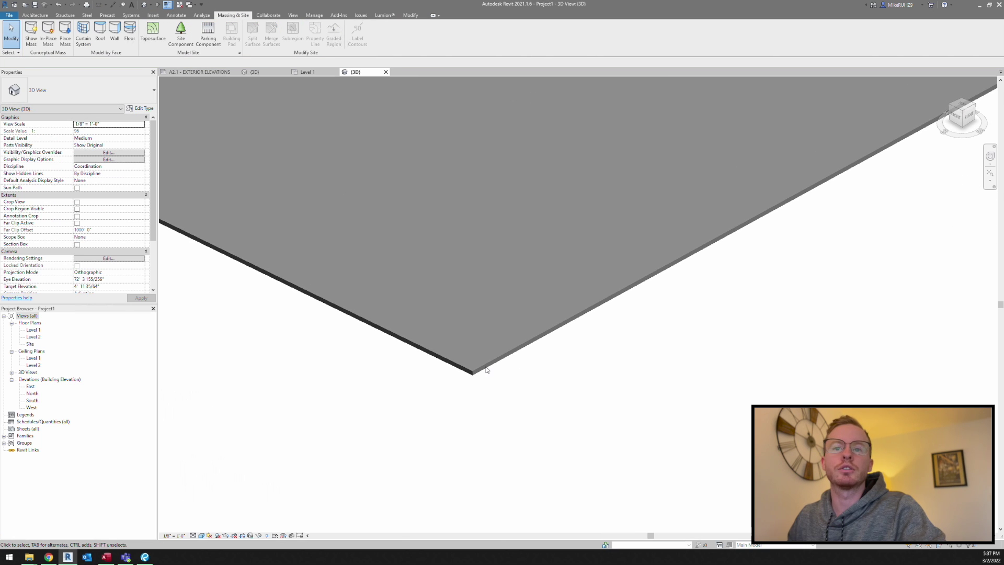
{"action": "left_click", "coordinate": [30, 16]}
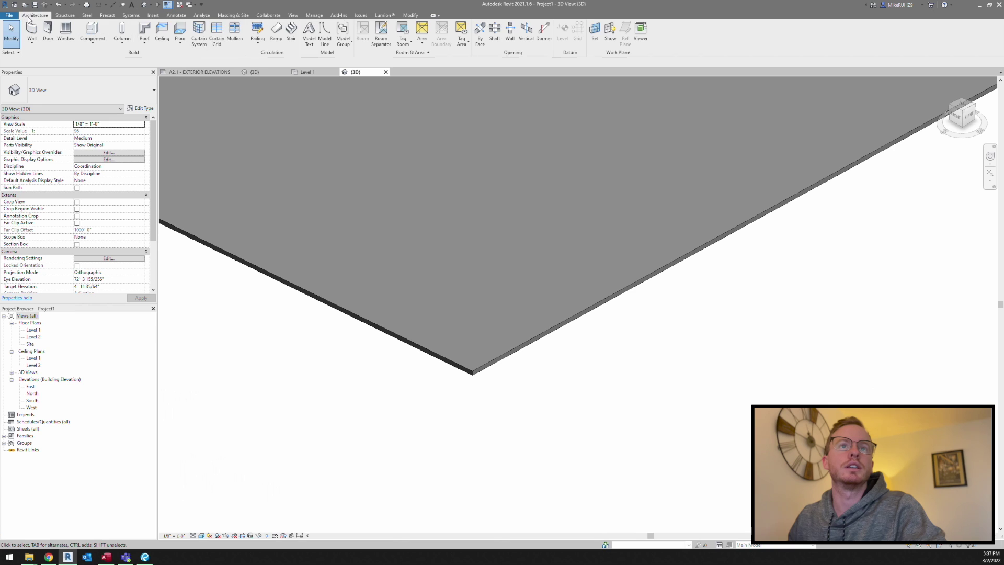
{"action": "left_click", "coordinate": [180, 42]}
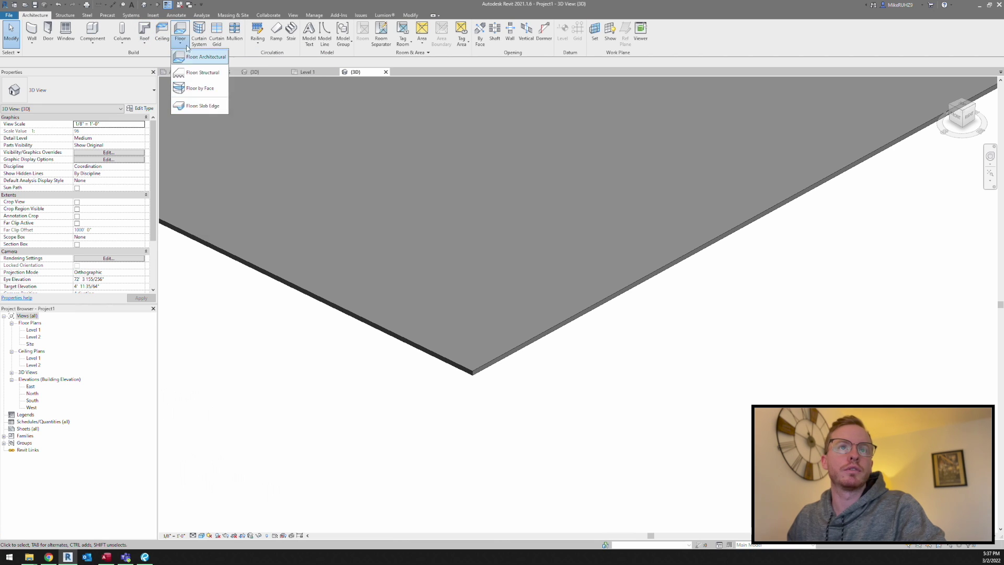
{"action": "left_click", "coordinate": [200, 106]}
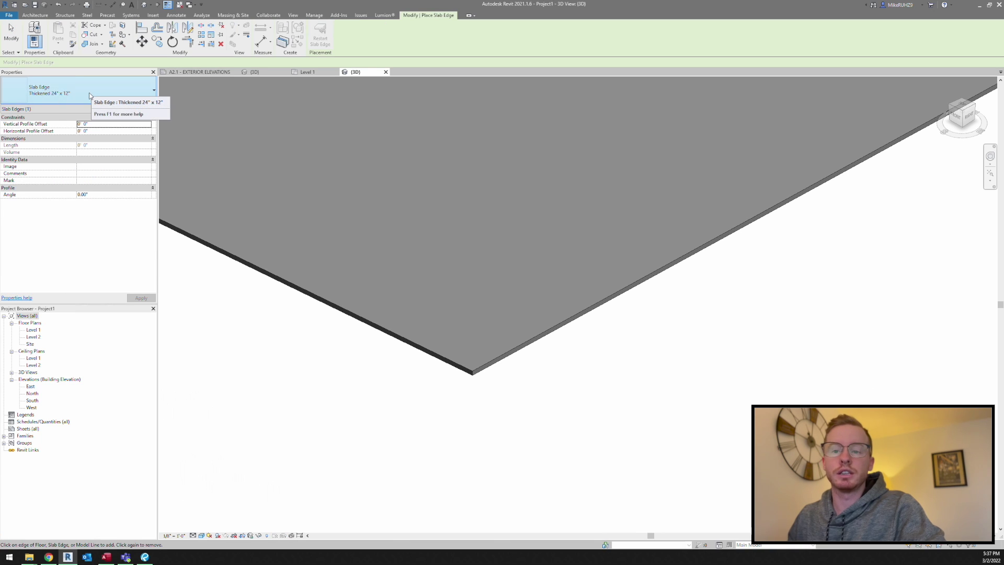
{"action": "left_click", "coordinate": [141, 108]}
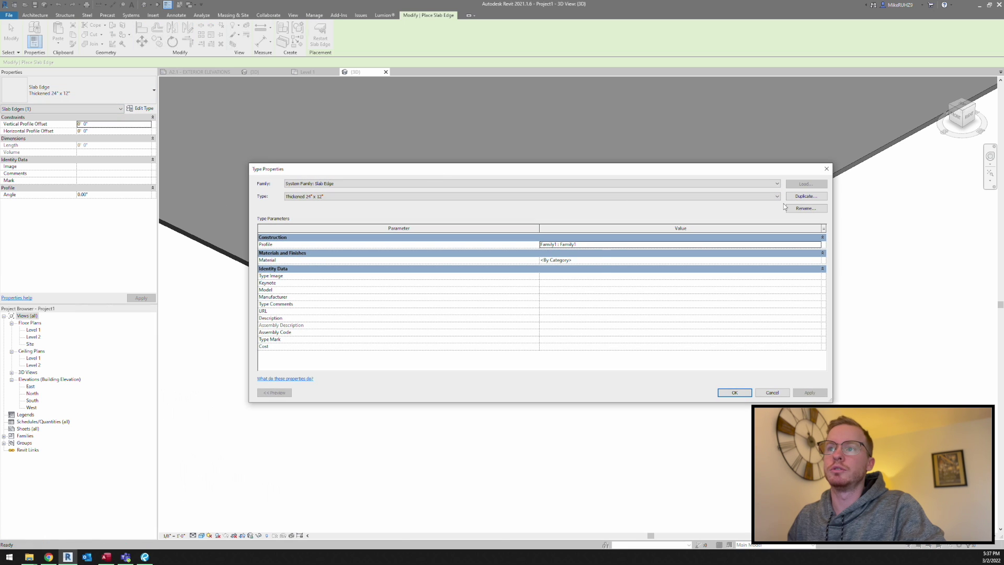
Try to duplicate the slab edge type under the name CURB
{"action": "left_click", "coordinate": [805, 196]}
{"action": "type", "text": "c"}
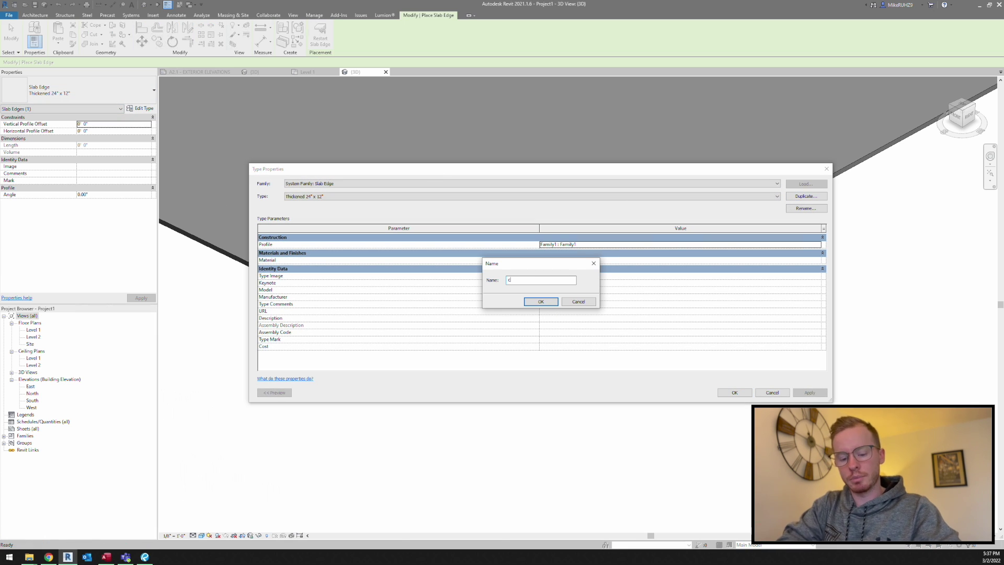
{"action": "type", "text": "UR"}
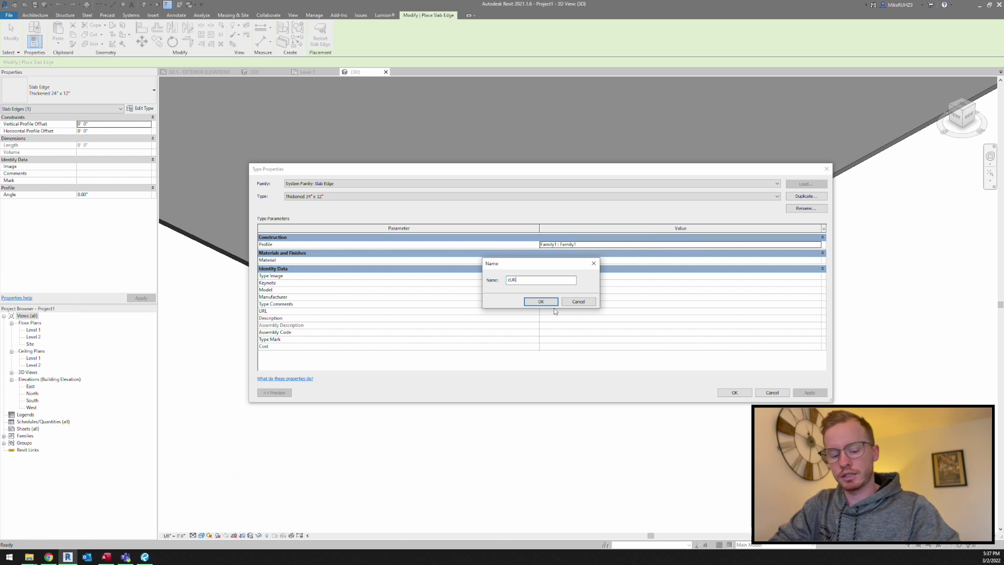
{"action": "type", "text": "B"}
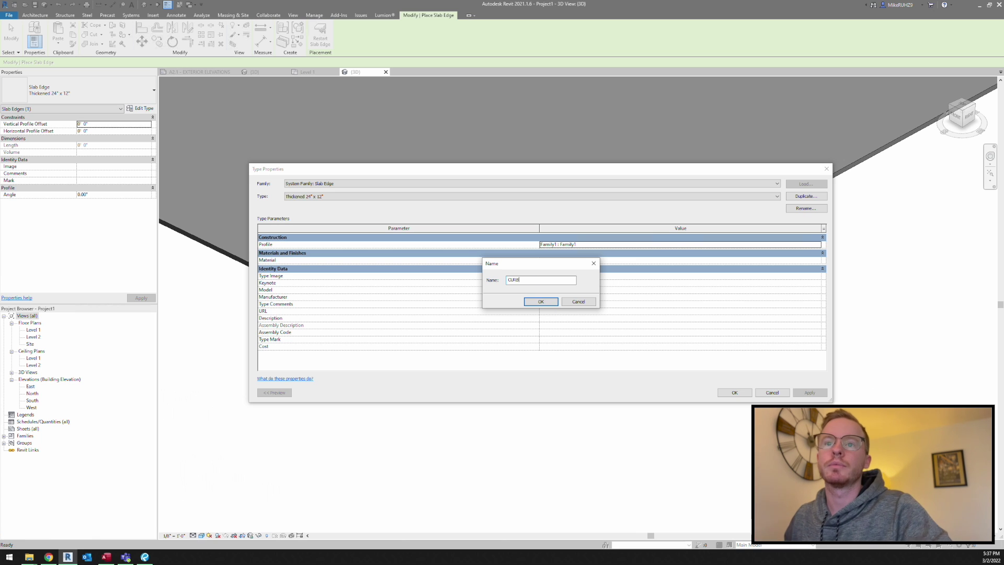
{"action": "left_click", "coordinate": [549, 302]}
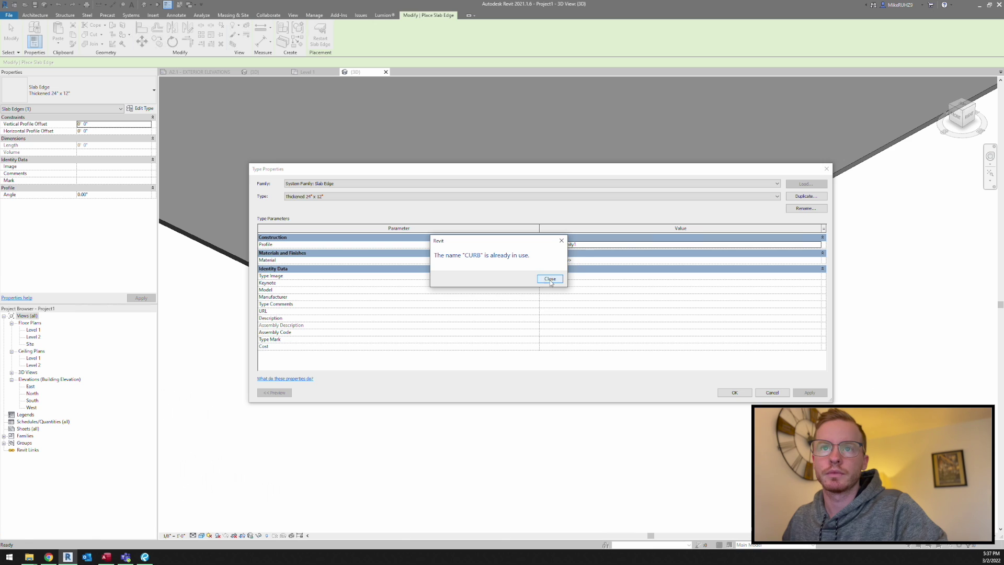
{"action": "left_click", "coordinate": [550, 279]}
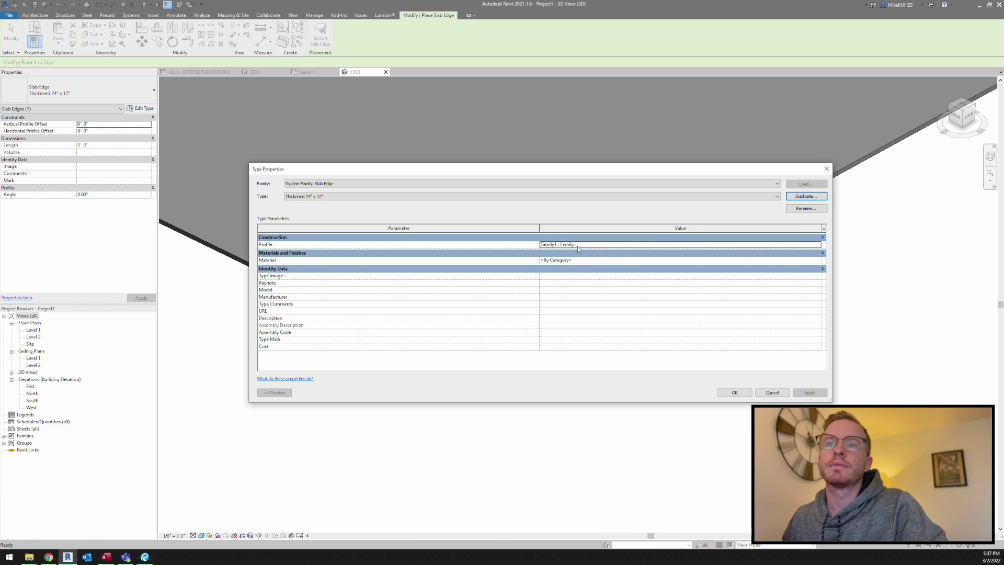
Assign the Family3 : Family3 profile to the Thickened 24" x 12" slab edge type
{"action": "left_click", "coordinate": [588, 244]}
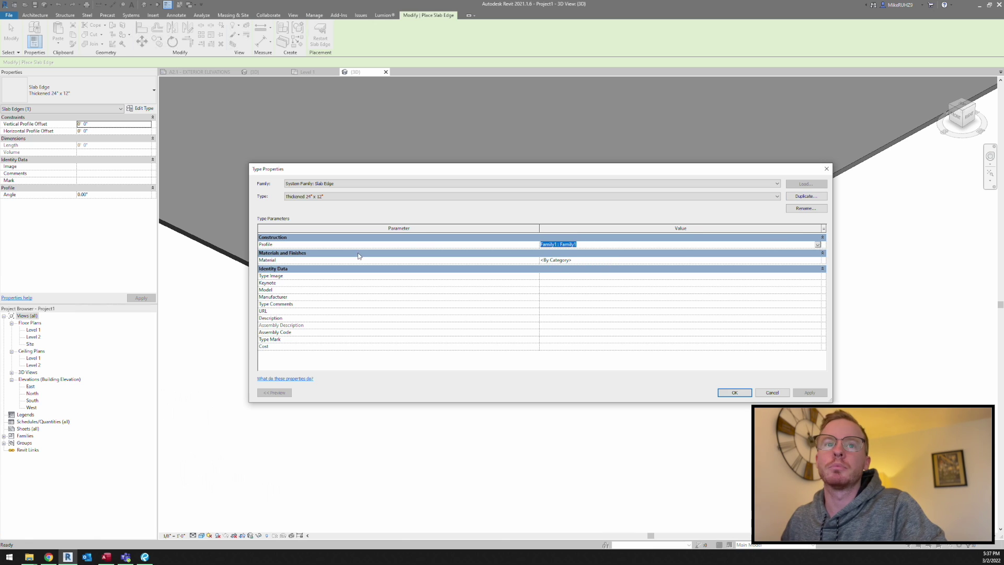
{"action": "left_click", "coordinate": [818, 245]}
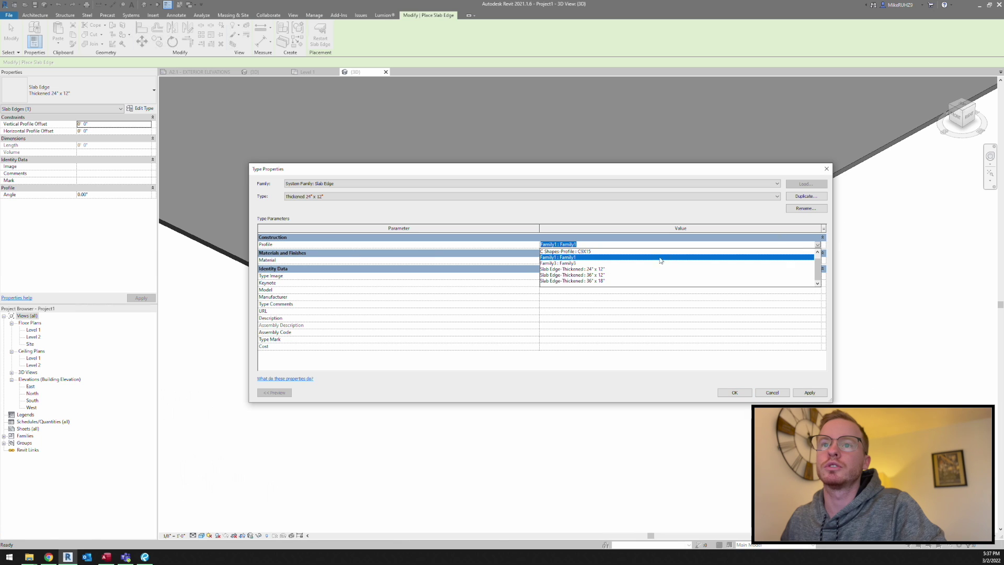
{"action": "left_click", "coordinate": [566, 263]}
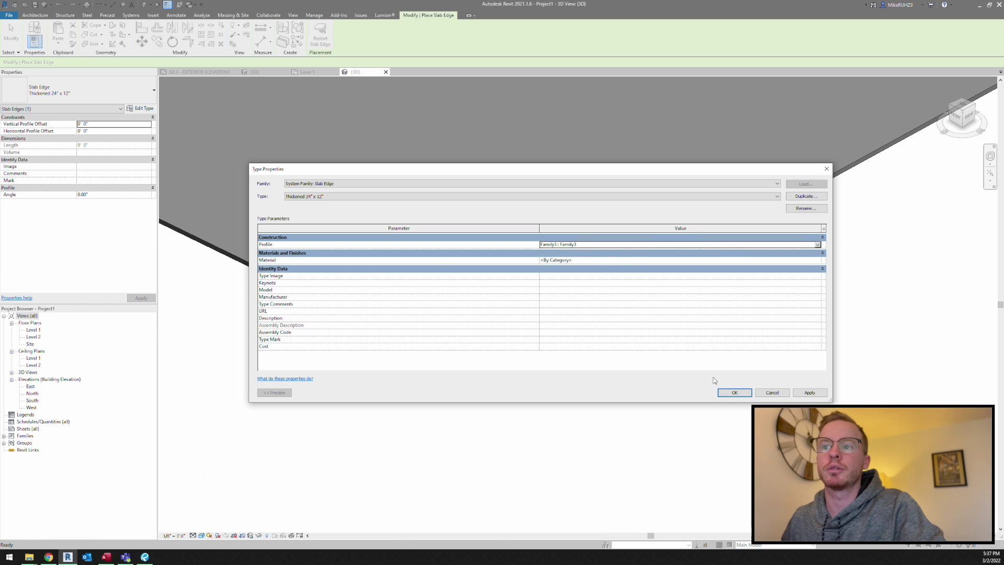
{"action": "left_click", "coordinate": [728, 394]}
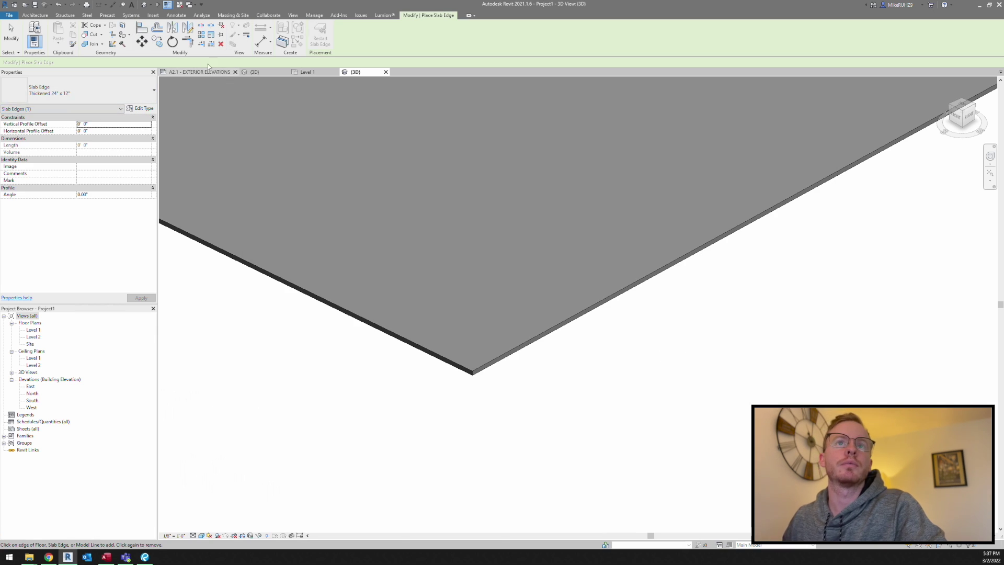
Place the slab edge along three connected floor edges: the two meeting at the near corner and the adjoining far-left one
{"action": "left_click", "coordinate": [523, 346]}
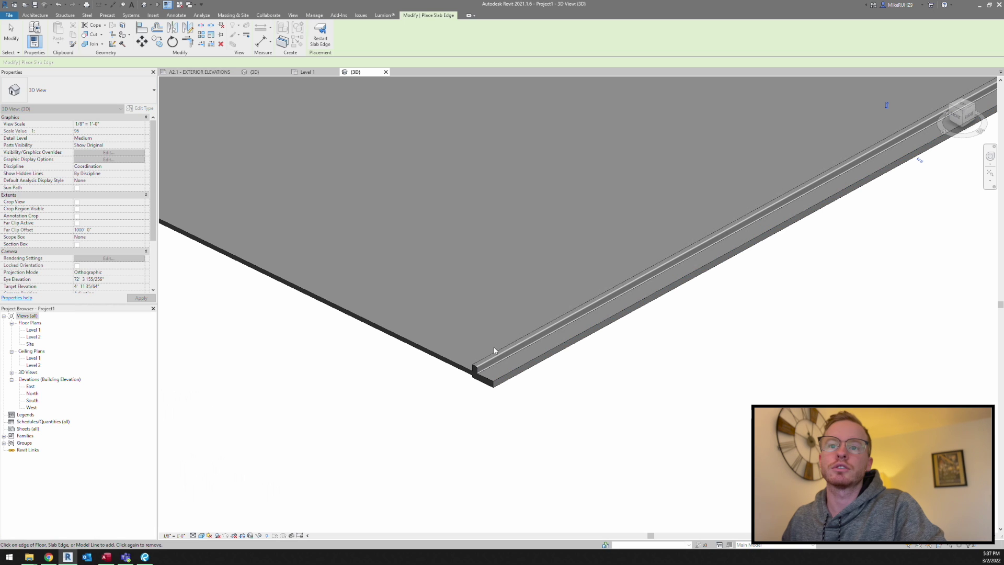
{"action": "left_click", "coordinate": [457, 366]}
{"action": "scroll", "coordinate": [506, 340], "scroll_direction": "down", "scroll_amount": 3}
{"action": "scroll", "coordinate": [337, 231], "scroll_direction": "up", "scroll_amount": 3}
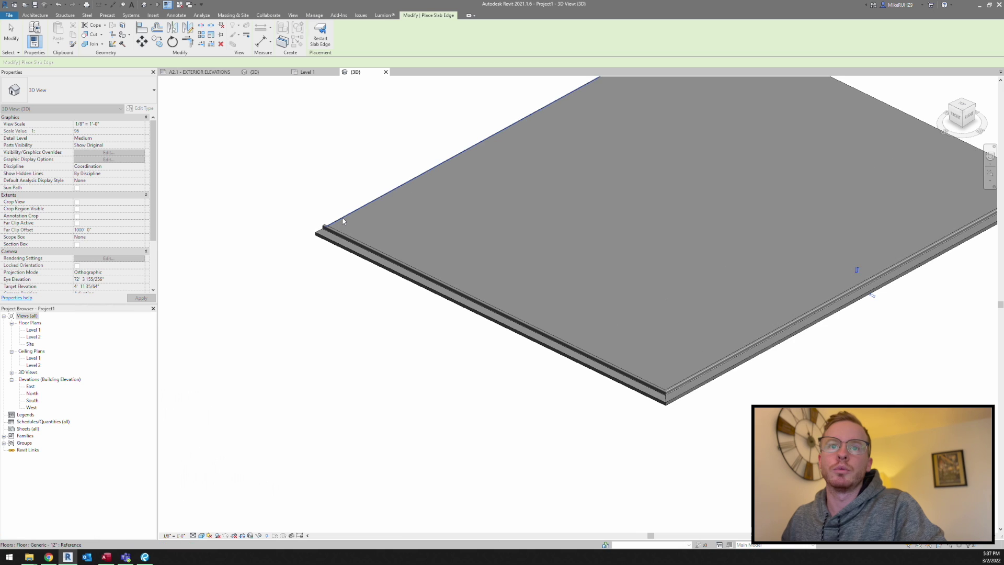
{"action": "left_click", "coordinate": [342, 218]}
{"action": "middle_click_drag", "start_coordinate": [617, 309], "coordinate": [509, 273]}
{"action": "scroll", "coordinate": [551, 337], "scroll_direction": "up", "scroll_amount": 3}
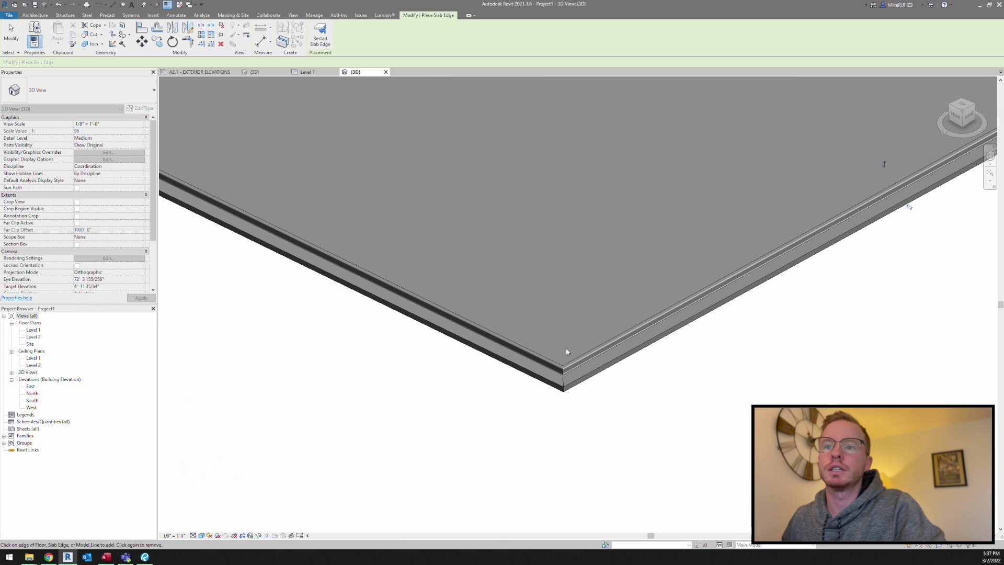
Finish placing the slab edge and set its vertical profile offset to -0' 6"
{"action": "key", "text": "Escape"}
{"action": "key", "text": "Escape"}
{"action": "left_click", "coordinate": [577, 387]}
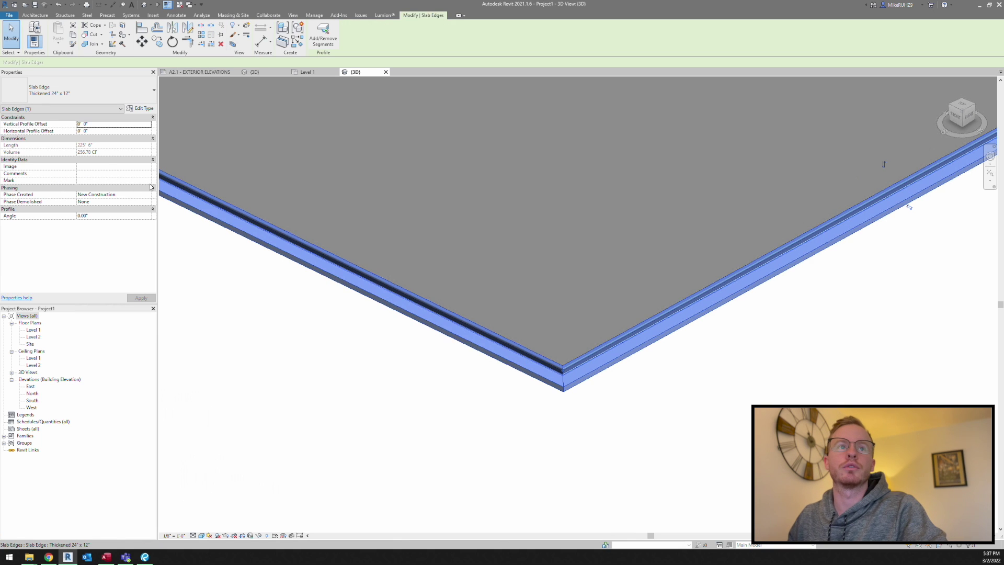
{"action": "left_click", "coordinate": [102, 124]}
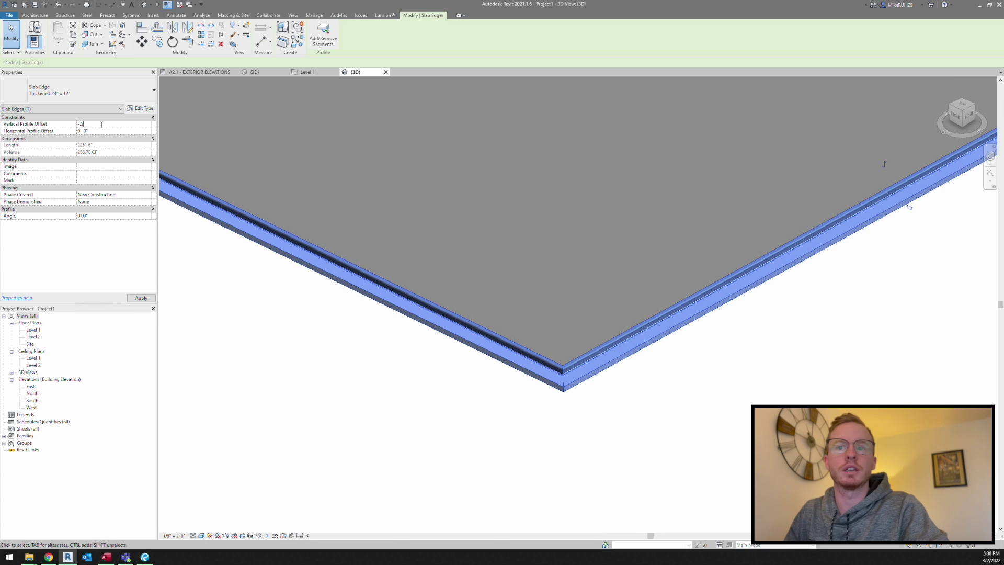
{"action": "type", "text": "-.5"}
{"action": "key", "text": "Return"}
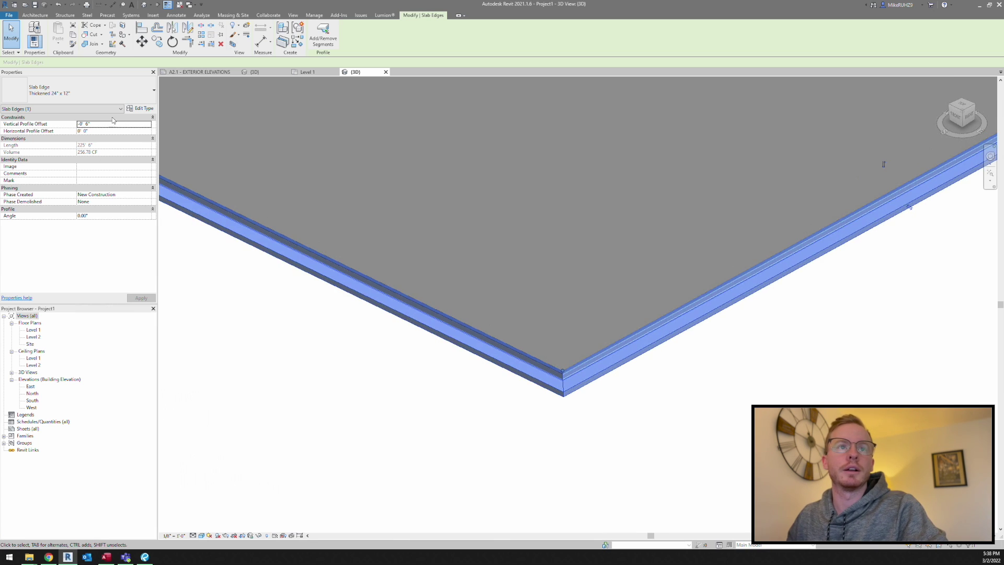
{"action": "left_click", "coordinate": [592, 391]}
{"action": "scroll", "coordinate": [596, 393], "scroll_direction": "up", "scroll_amount": 3}
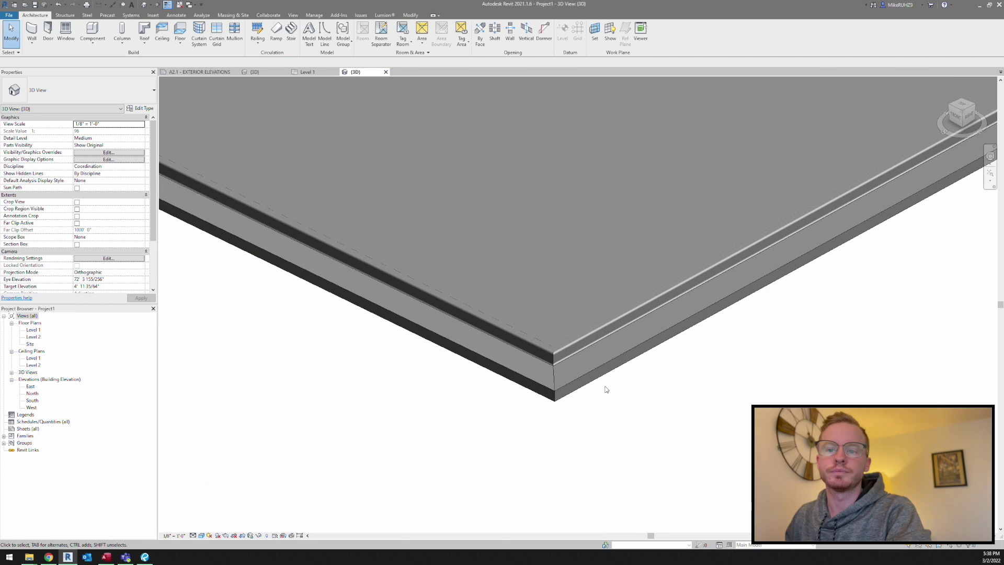
{"action": "middle_click_drag", "start_coordinate": [590, 392], "coordinate": [645, 401]}
{"action": "scroll", "coordinate": [608, 388], "scroll_direction": "down", "scroll_amount": 2}
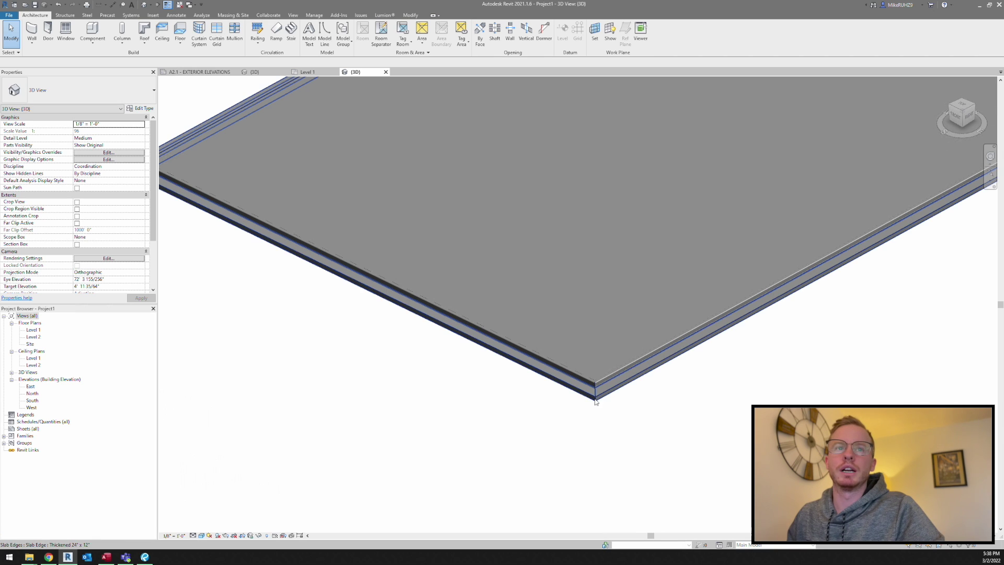
{"action": "middle_click_drag", "start_coordinate": [719, 400], "coordinate": [637, 414]}
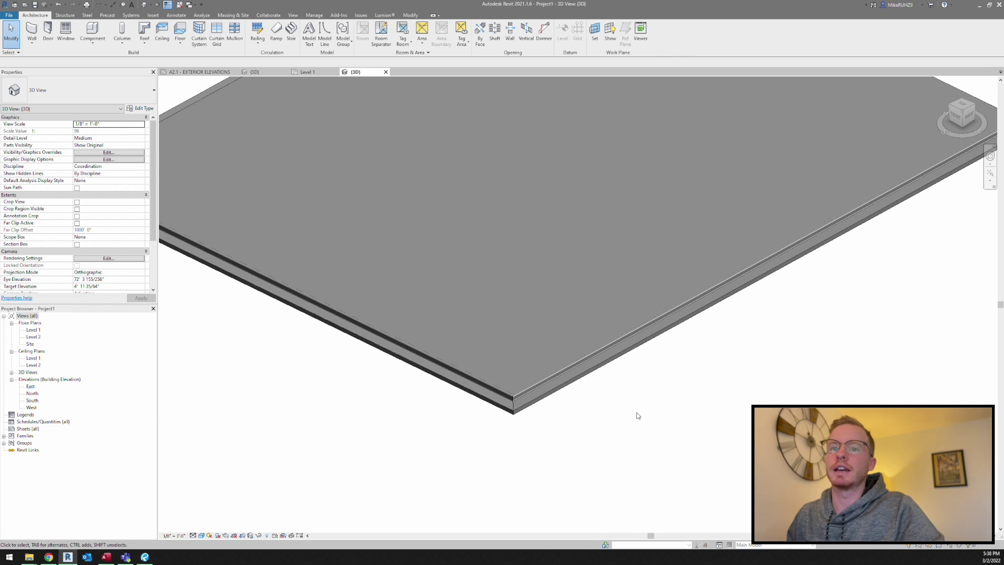